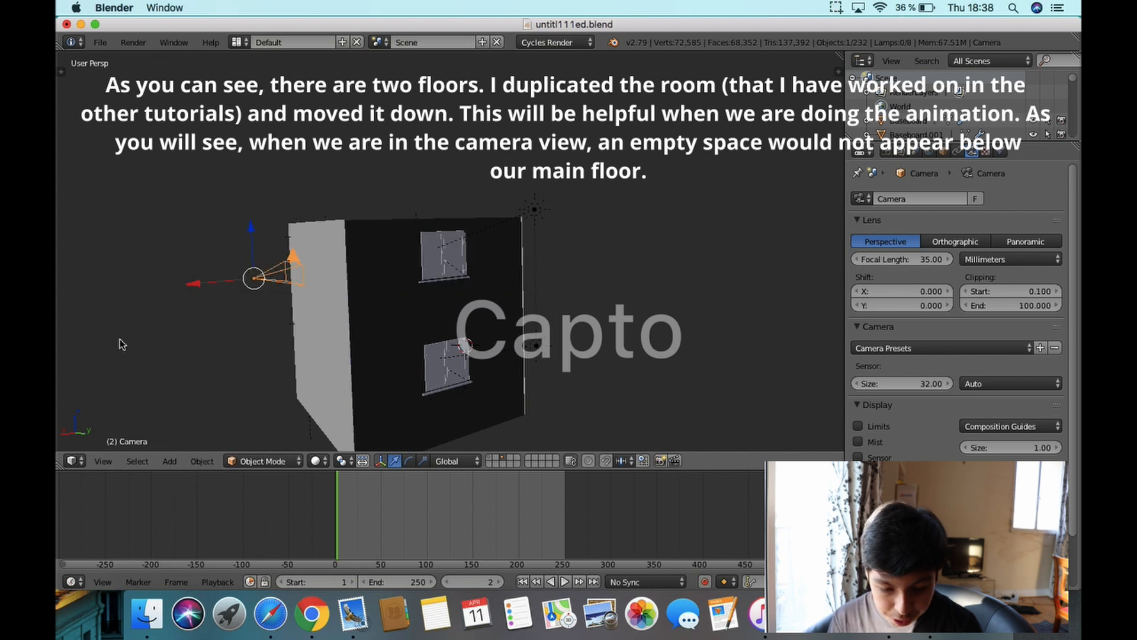
- Insert a LocRotScale keyframe for the camera at frame 2
key(i)
click(273, 137)
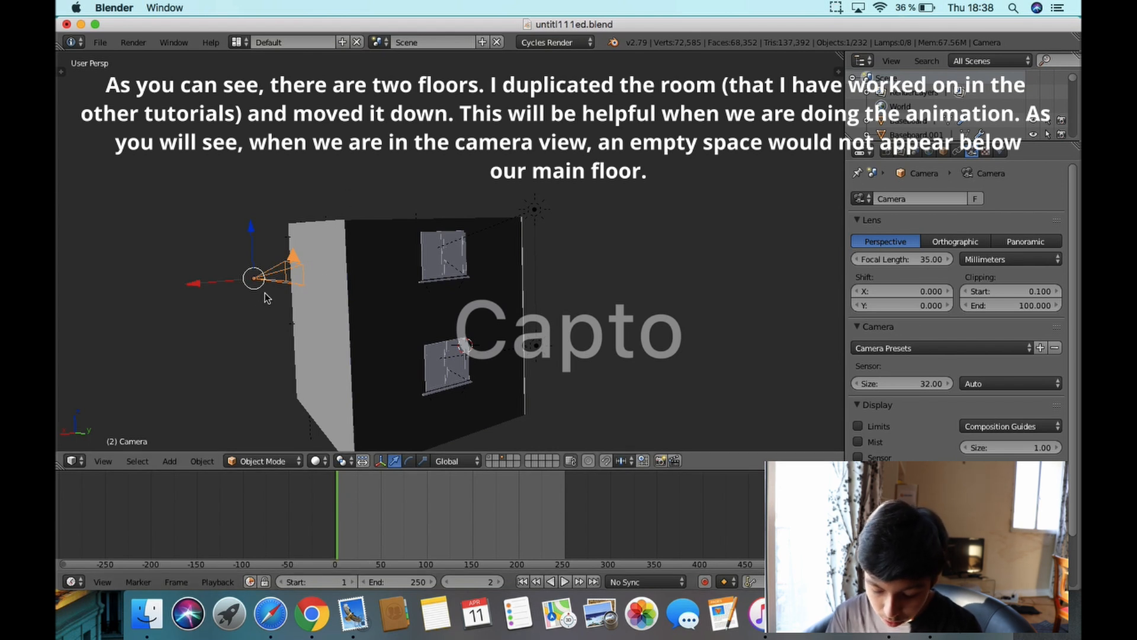
key(i)
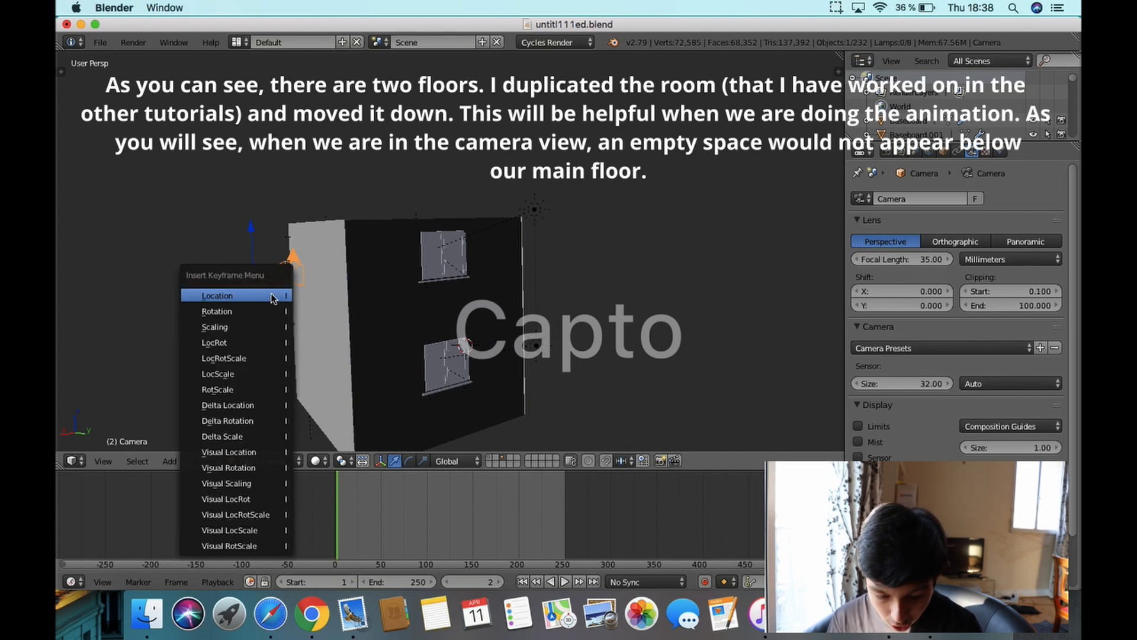
click(259, 358)
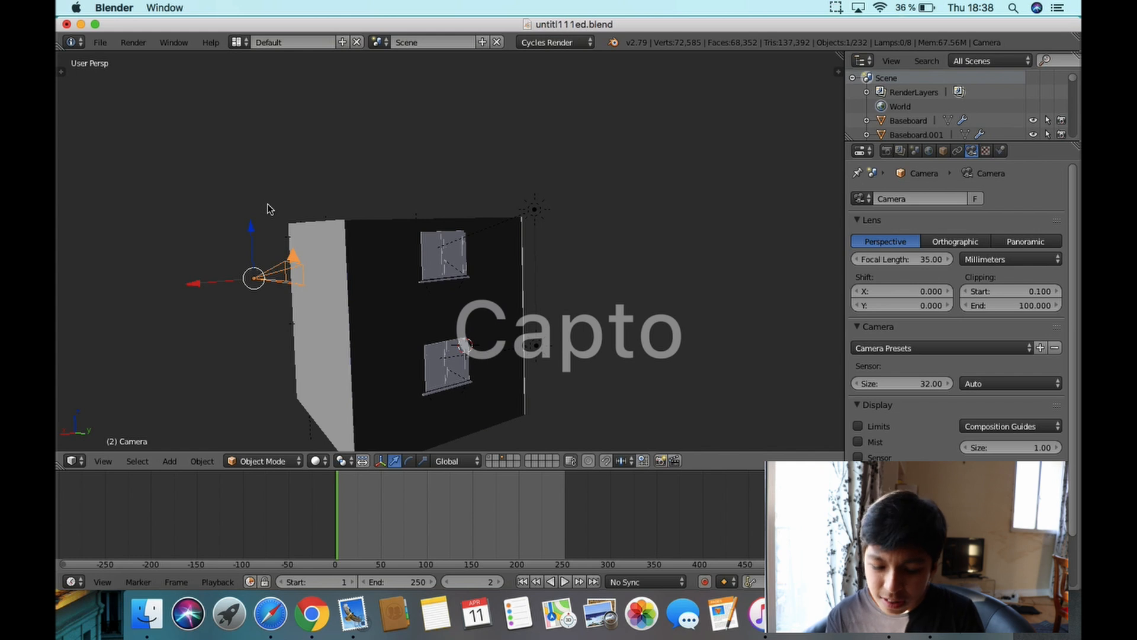
key(i)
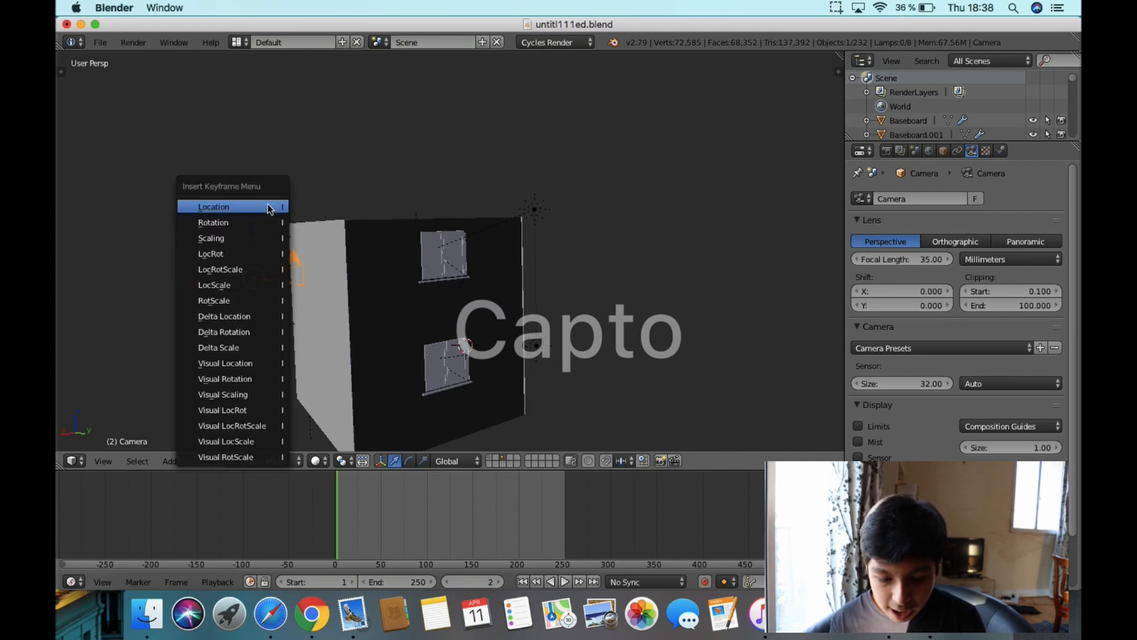
click(263, 270)
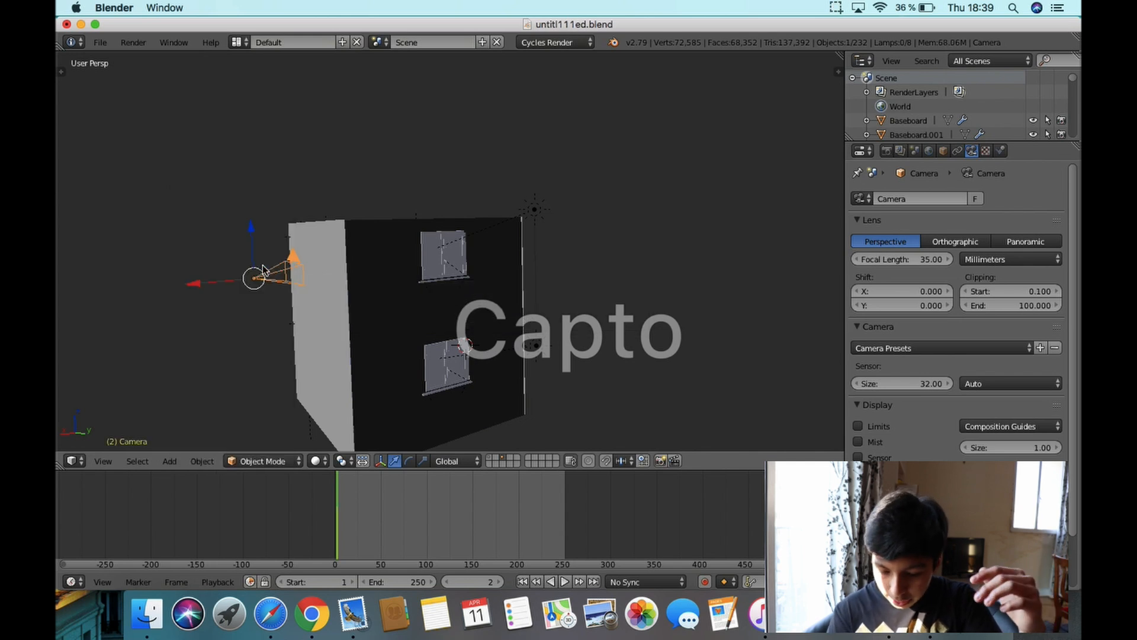
- Move the current frame on the timeline to 50
mouse_move(340, 531)
mouse_down()
mouse_move(372, 528)
mouse_move(335, 527)
mouse_up()
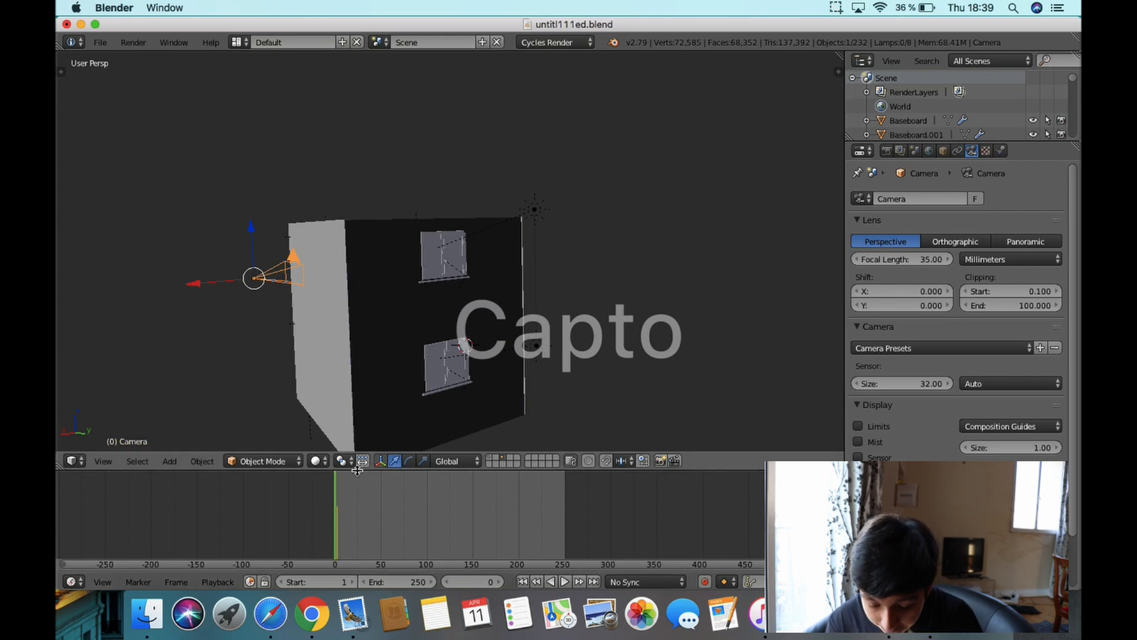
click(379, 541)
mouse_move(378, 542)
mouse_down()
mouse_move(364, 542)
mouse_move(381, 546)
mouse_up()
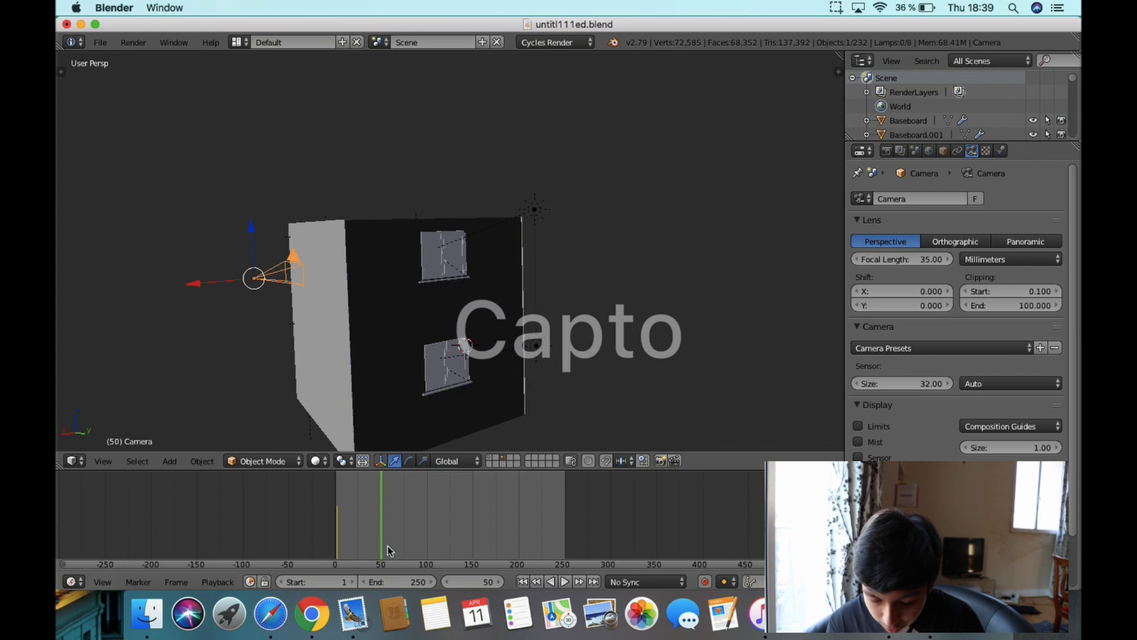
click(477, 581)
key(Return)
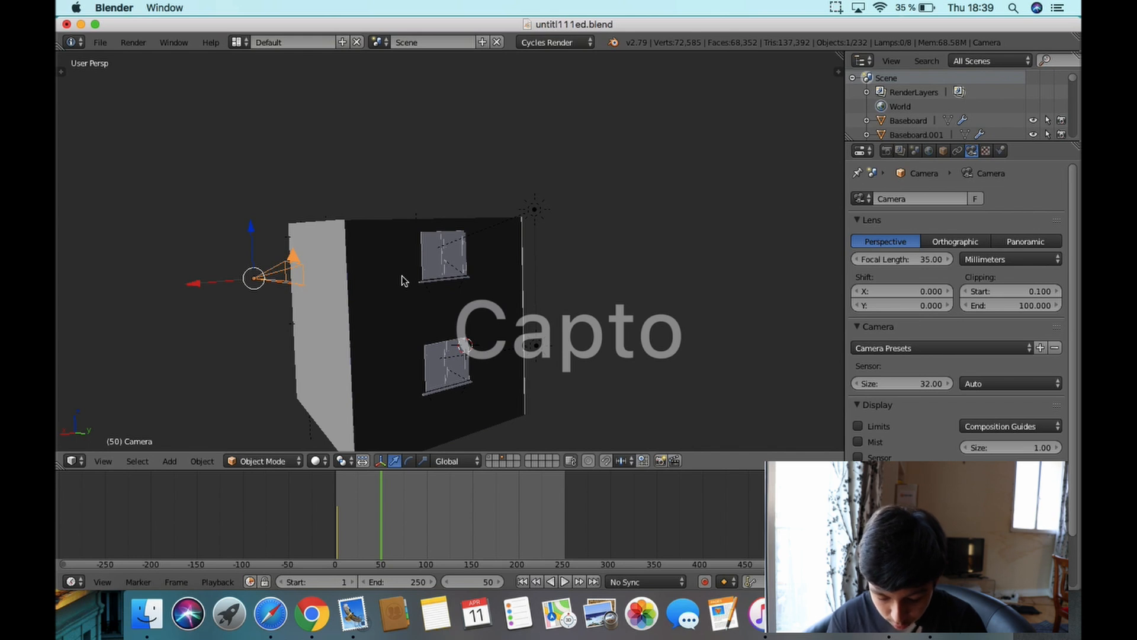
- Try to move the camera along the global X axis towards the far side of the building
key(g)
key(x)
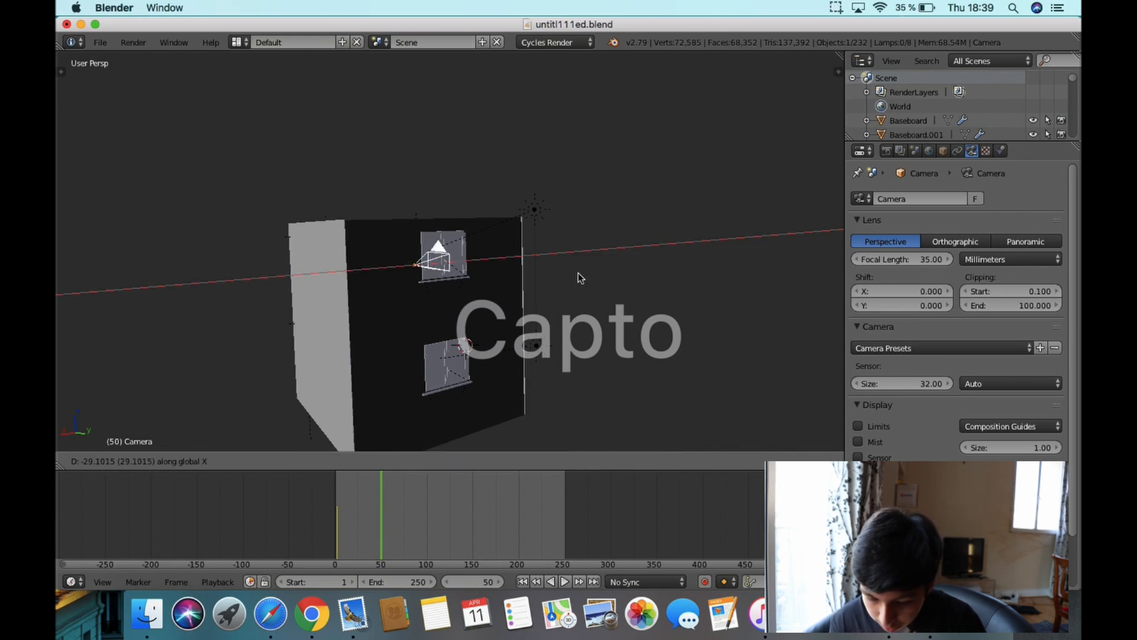
click(666, 267)
scroll(666, 267, right, 4)
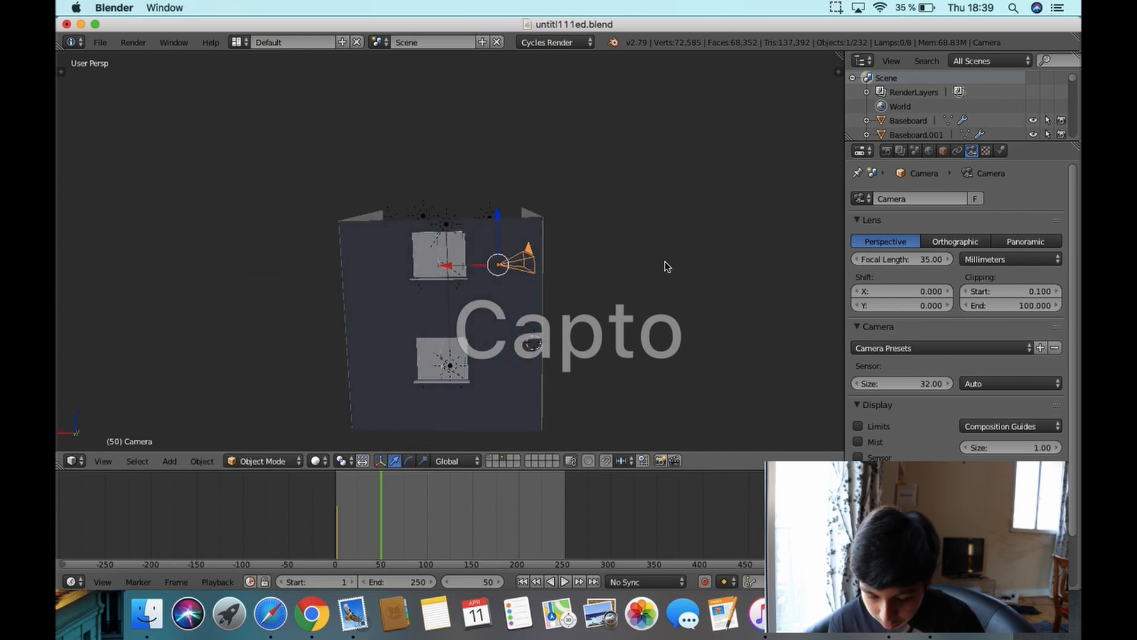
key(ctrl+z)
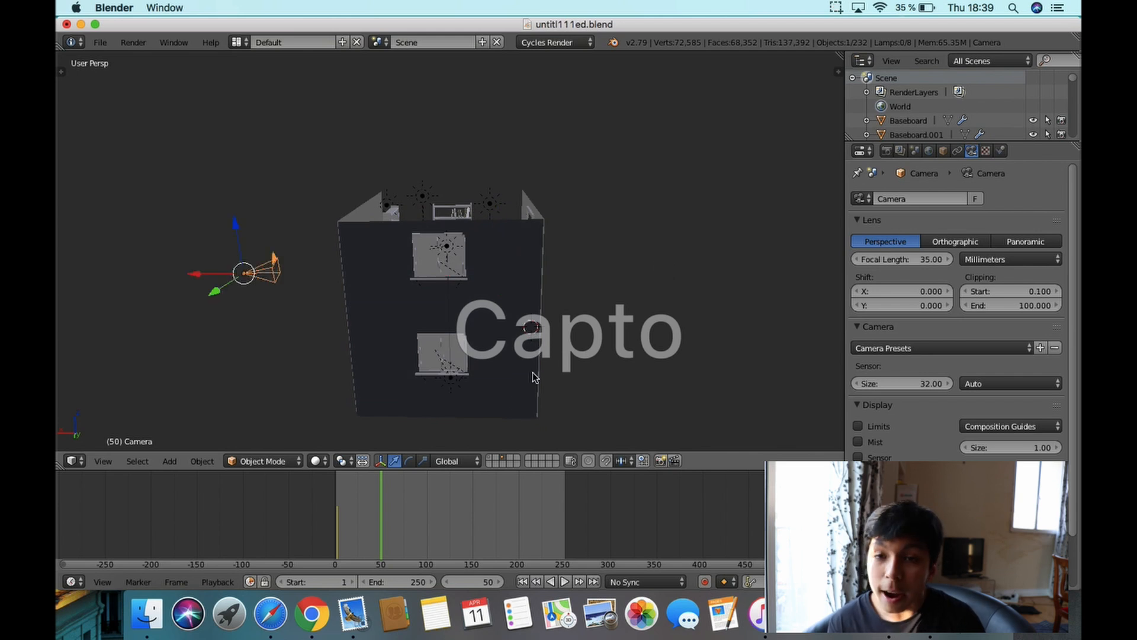
- Play the animation from frame 0 and stop it at frame 51
click(335, 536)
key(alt+a)
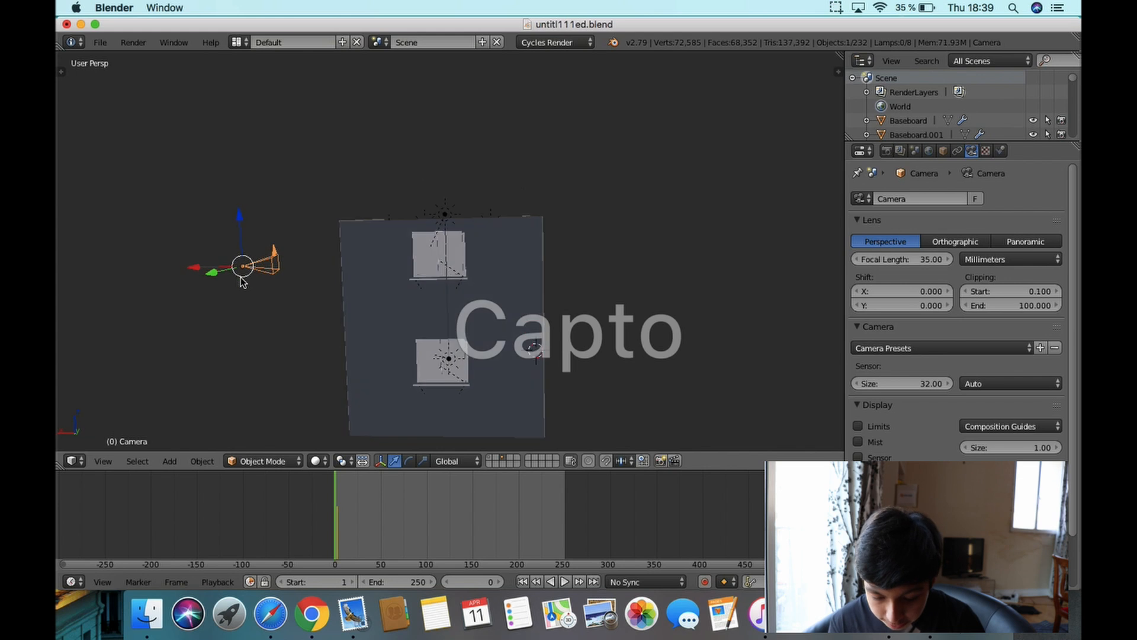
key(alt+a)
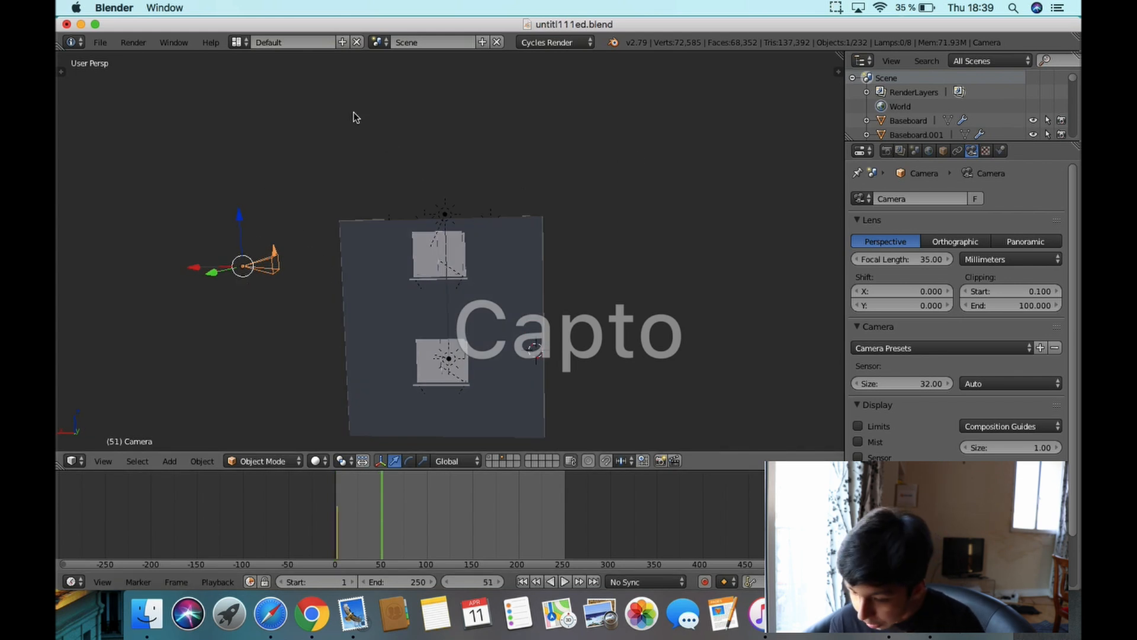
- Add a Track To constraint to the camera with the upper-floor window, Window Panel.001, as its target
click(957, 151)
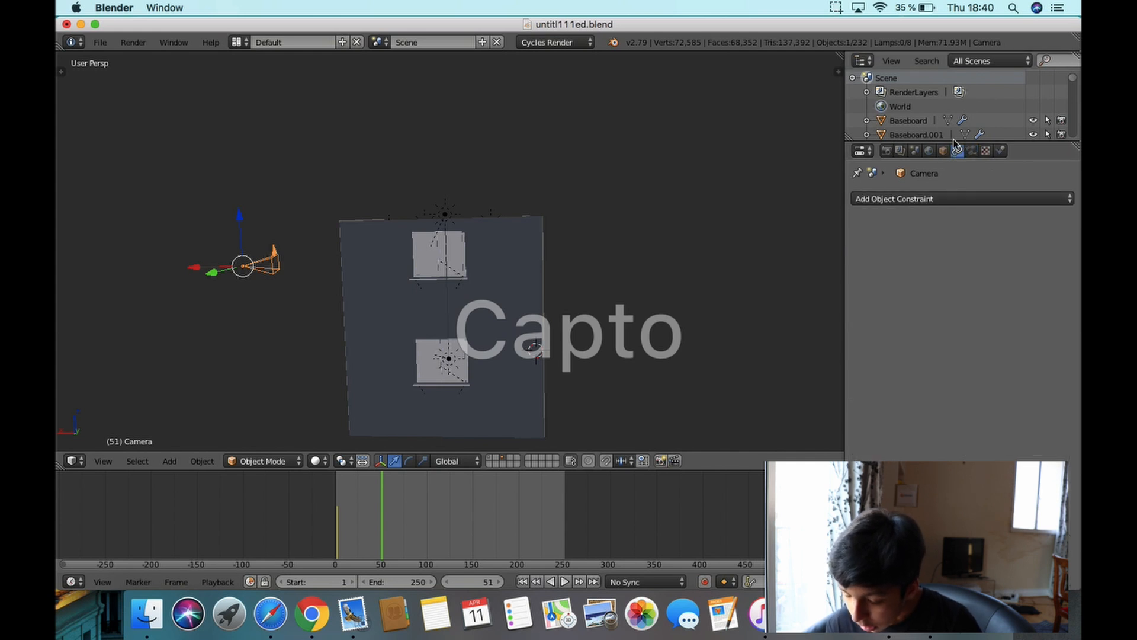
click(915, 199)
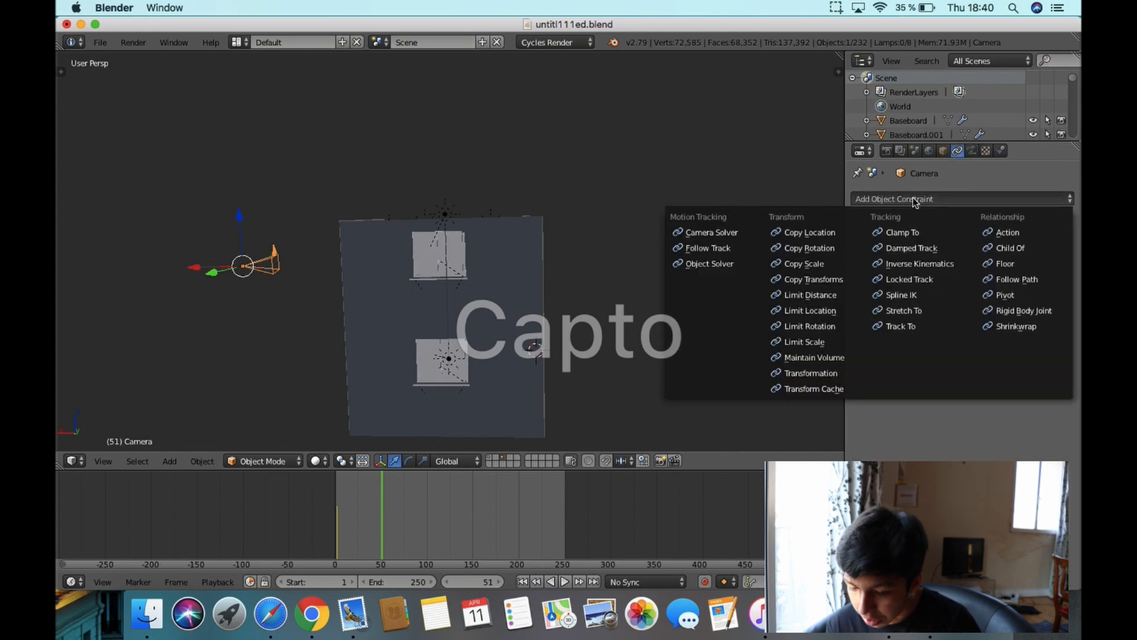
click(889, 329)
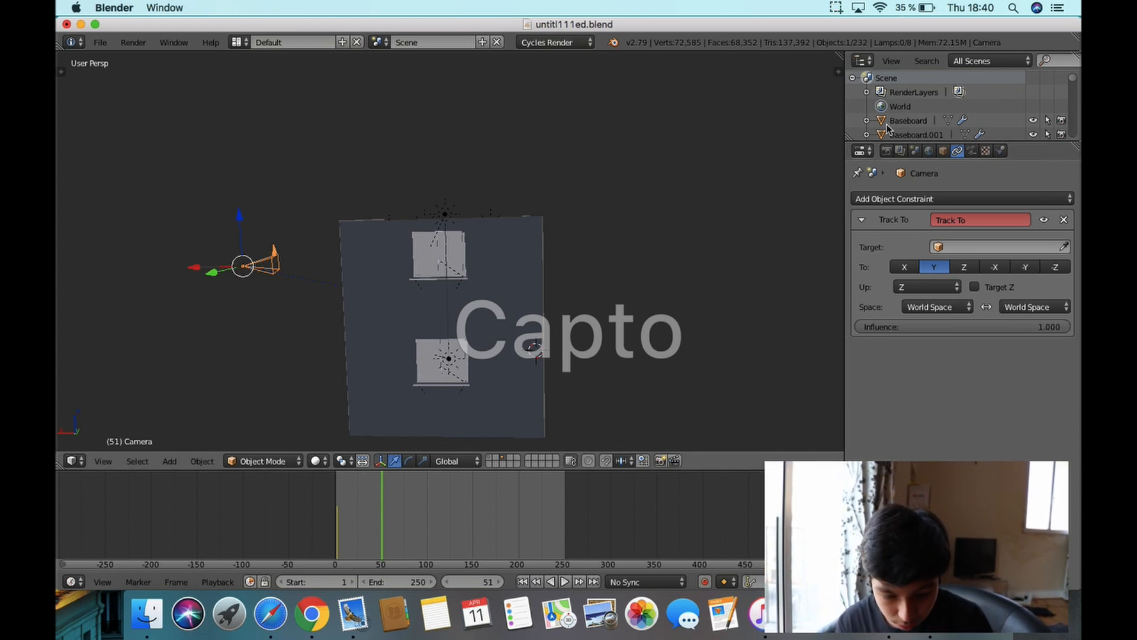
click(1066, 246)
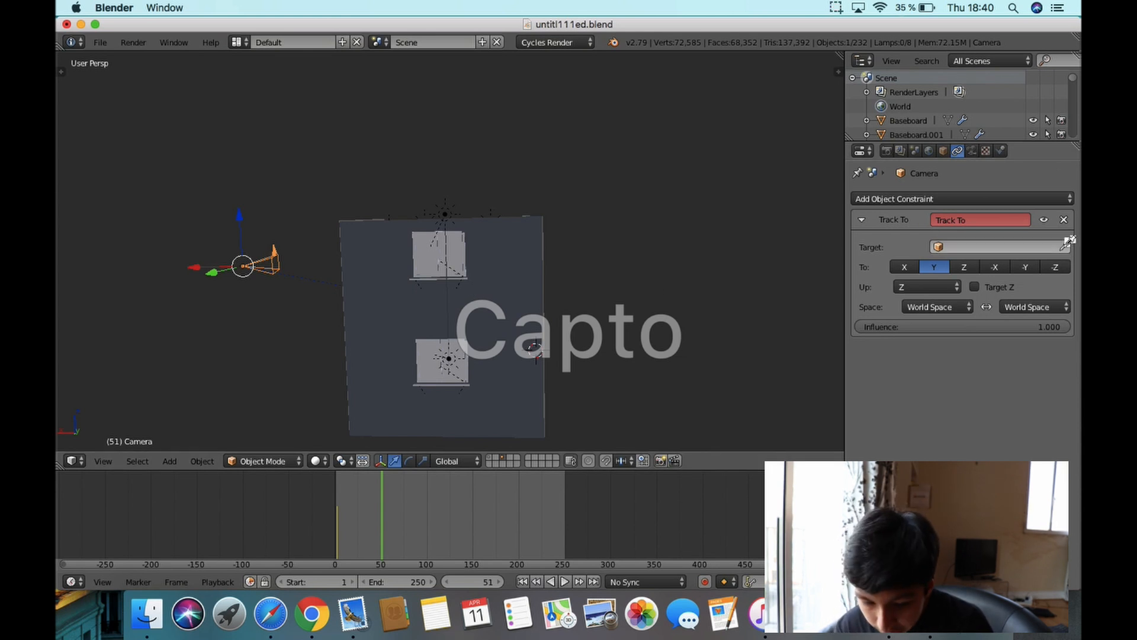
click(455, 256)
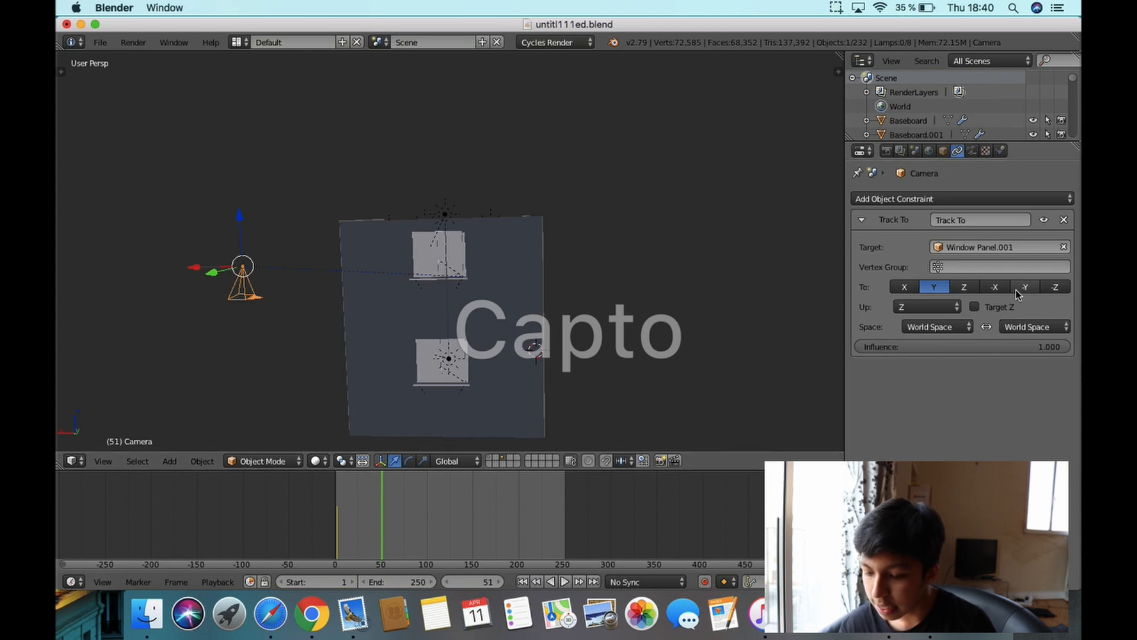
- Try different To axes for the camera's Track To constraint, including X, Y, Z, -X and -Y
click(966, 286)
click(995, 287)
click(1029, 288)
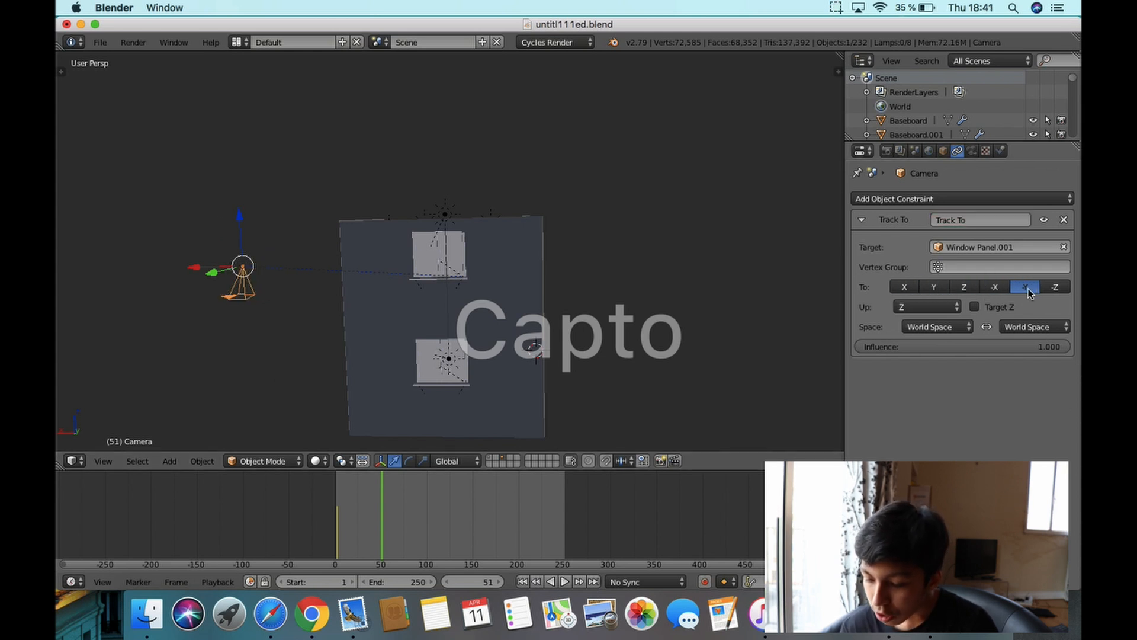
click(1010, 290)
click(974, 287)
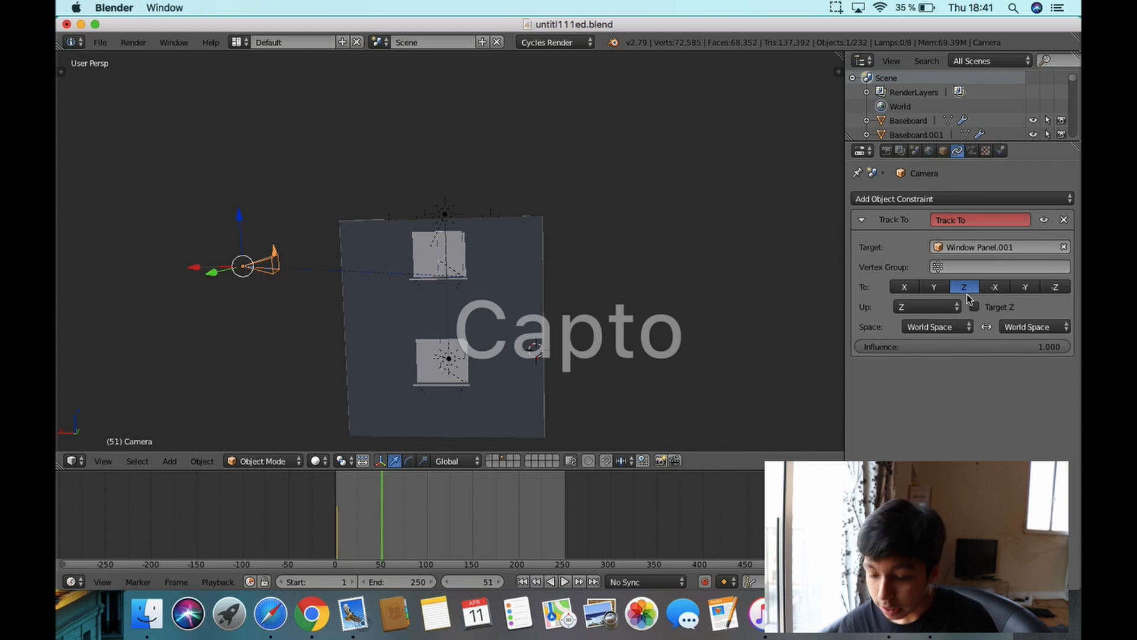
click(906, 288)
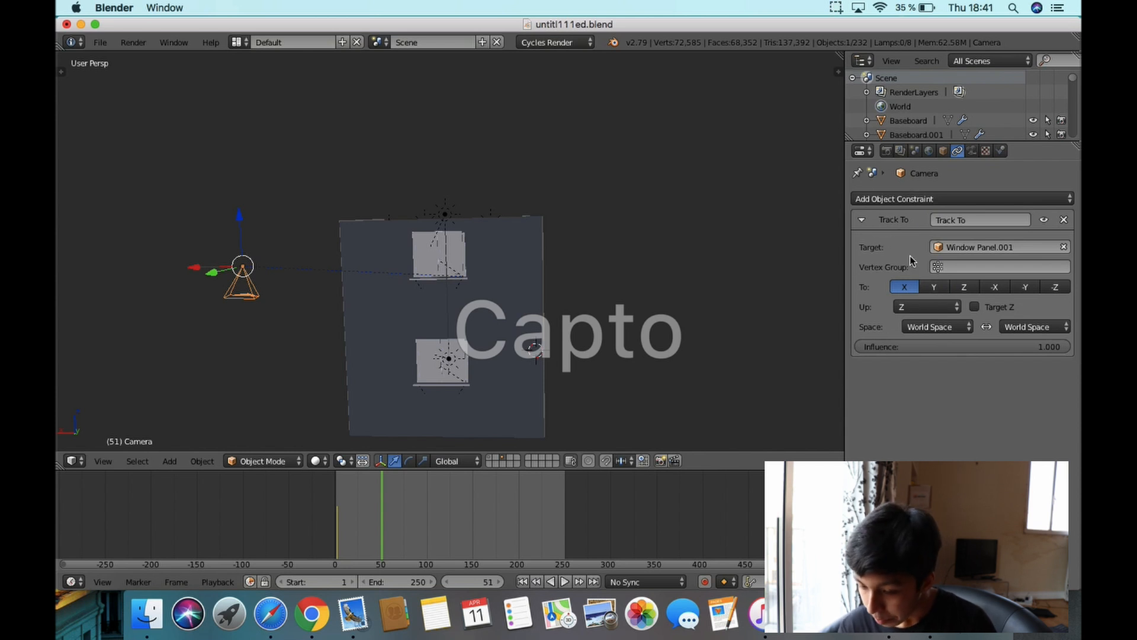
click(936, 289)
click(963, 288)
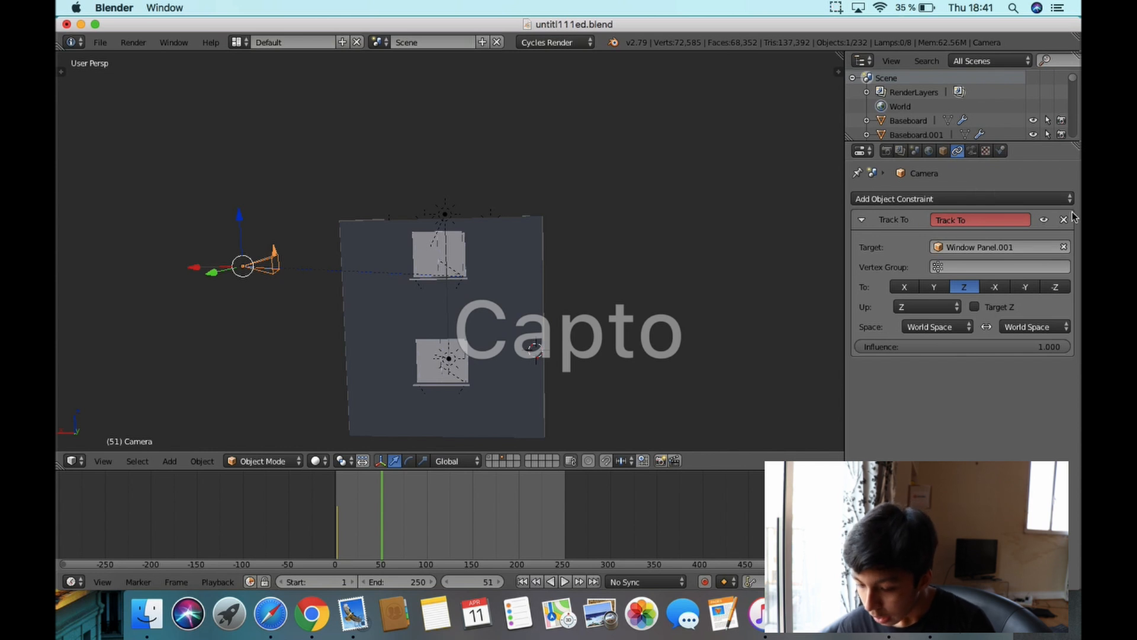
click(997, 289)
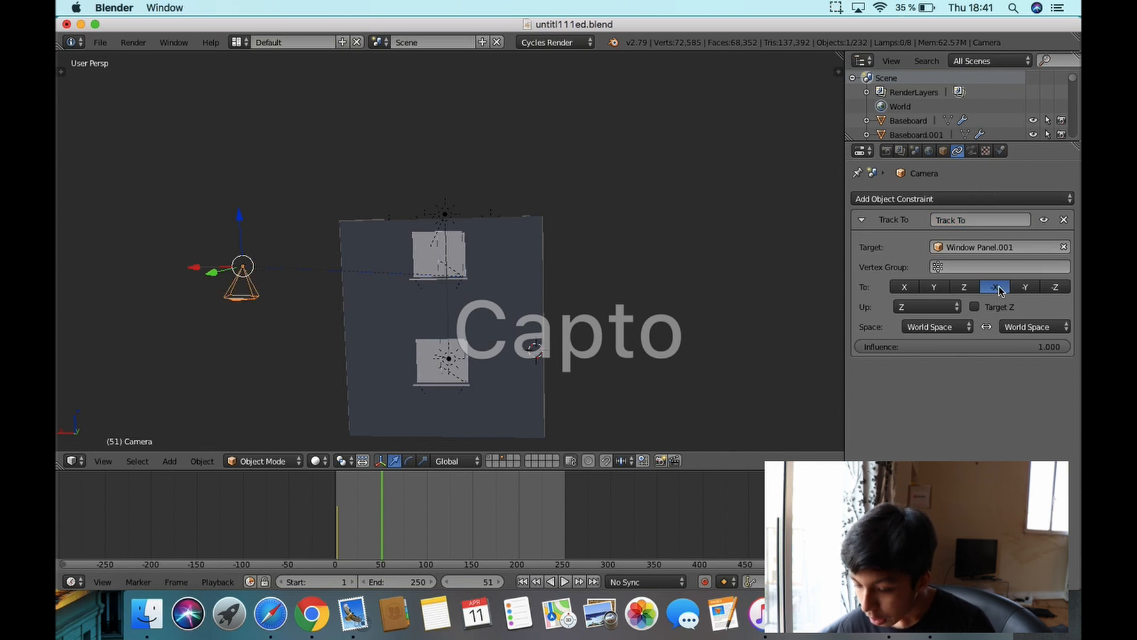
click(1052, 288)
click(1031, 287)
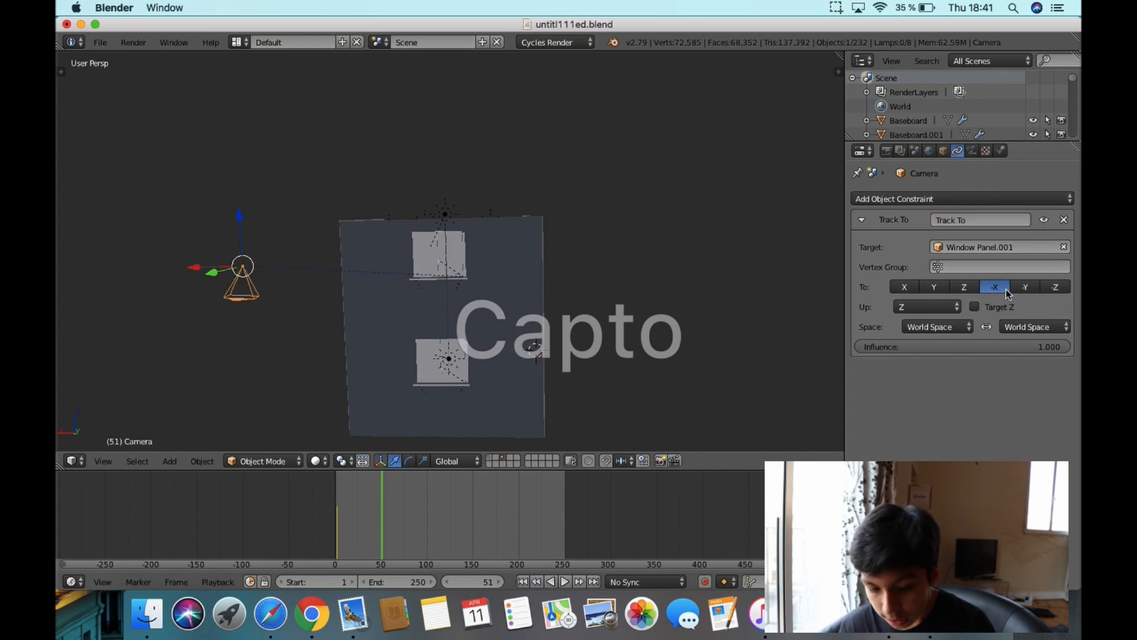
- Set the Track To constraint's To axis to -Z and Up axis to Y, and check the result through the camera view
click(1046, 289)
click(927, 306)
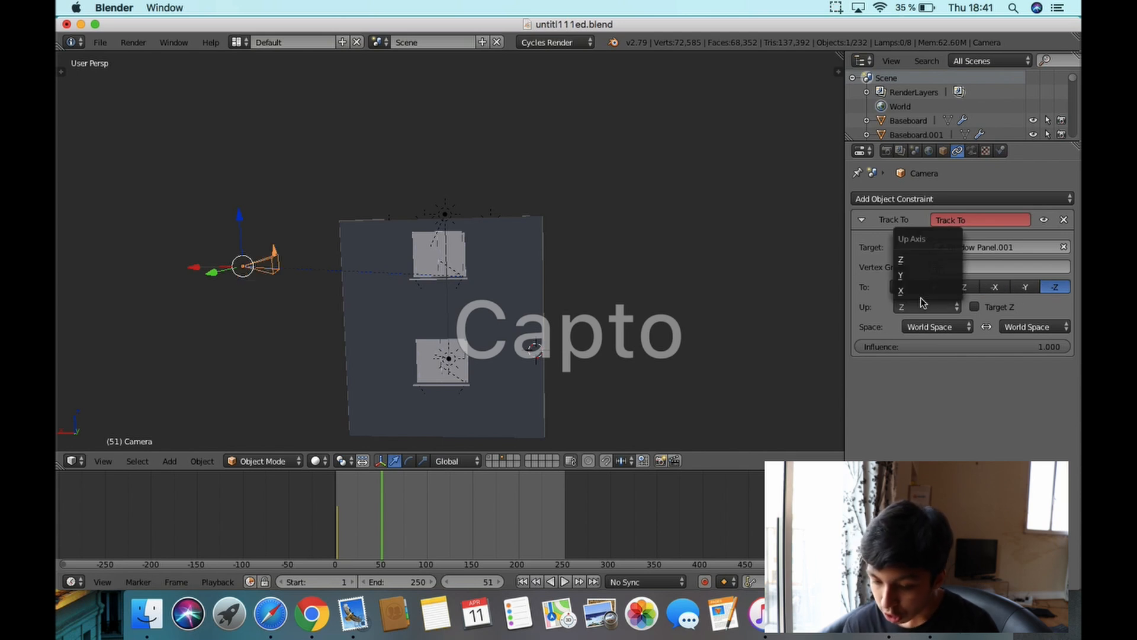
click(927, 277)
key(KP_0)
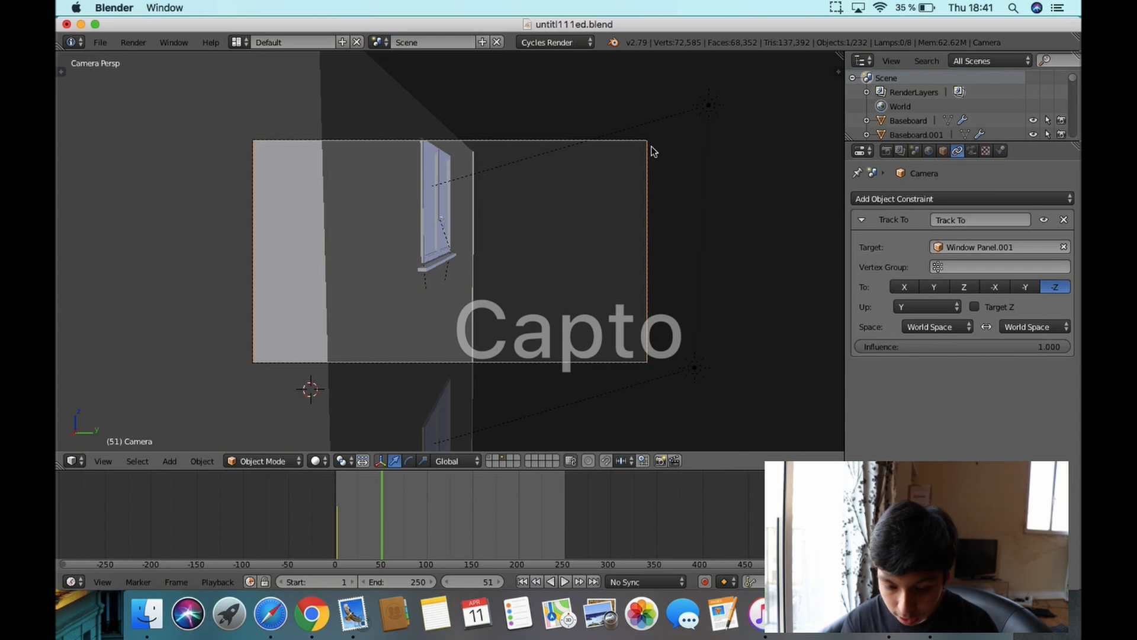
key(KP_0)
- Move the camera along the global X axis past the opposite side of the building
scroll(652, 152, up, 3)
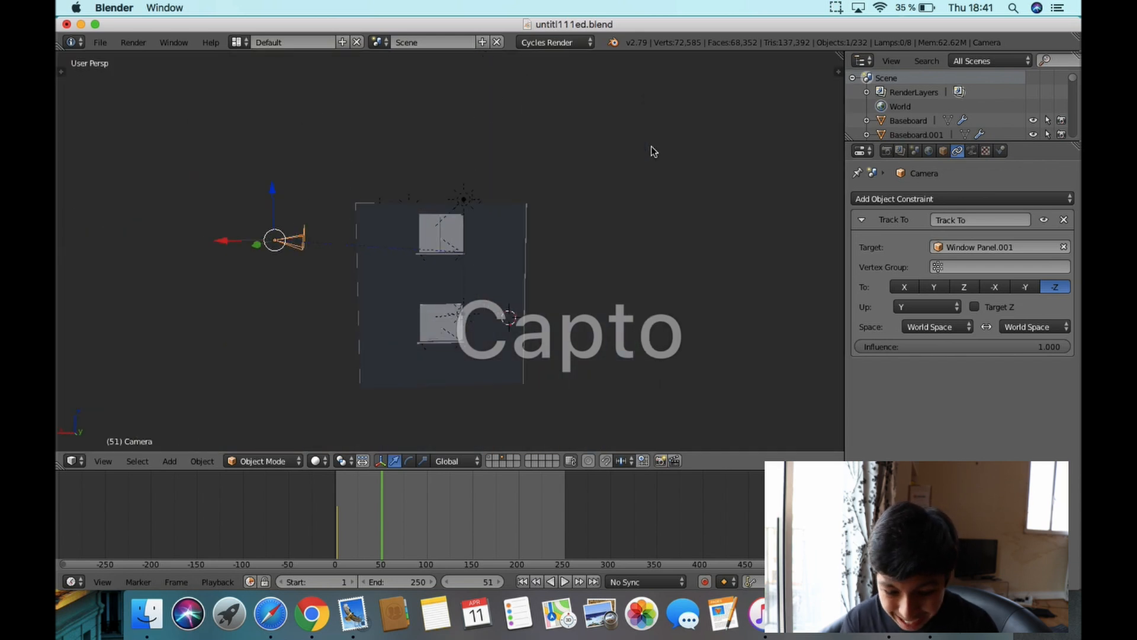
key(g)
key(x)
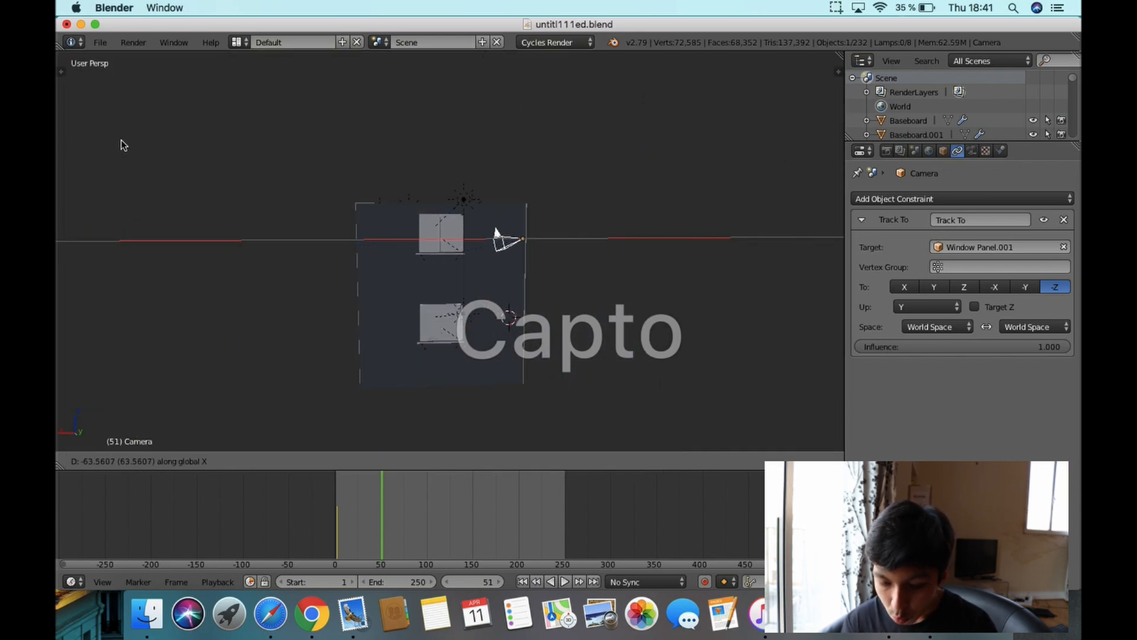
click(160, 139)
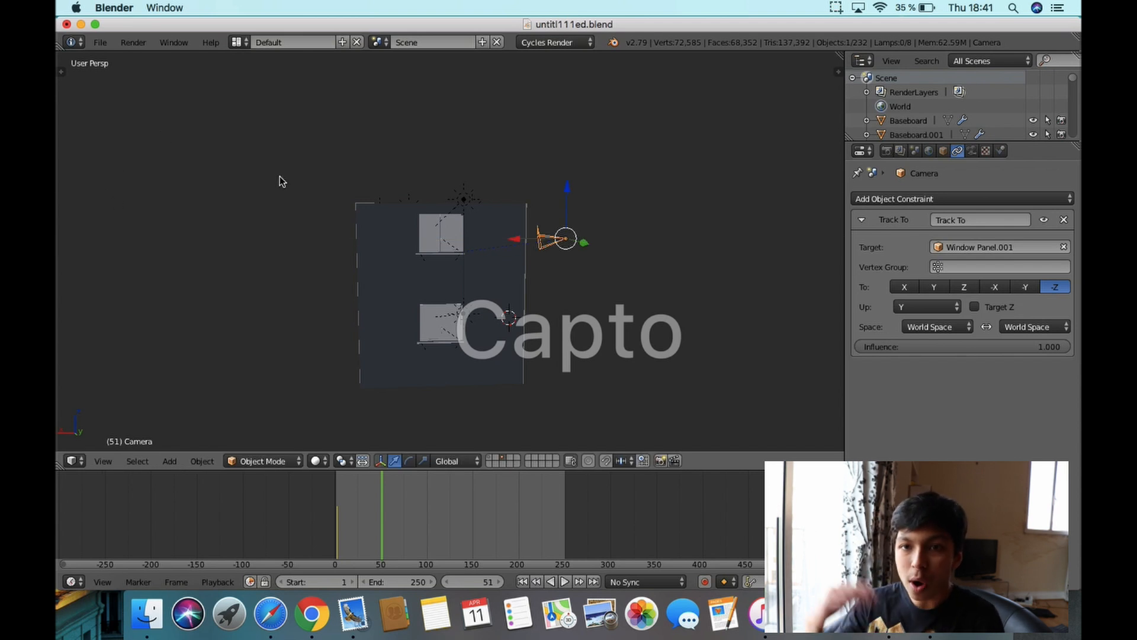
- Move the camera along the global Y axis outwards from the building's window wall
scroll(280, 177, right, 1)
scroll(280, 177, left, 5)
scroll(280, 177, down, 3)
scroll(280, 176, right, 5)
scroll(280, 177, left, 4)
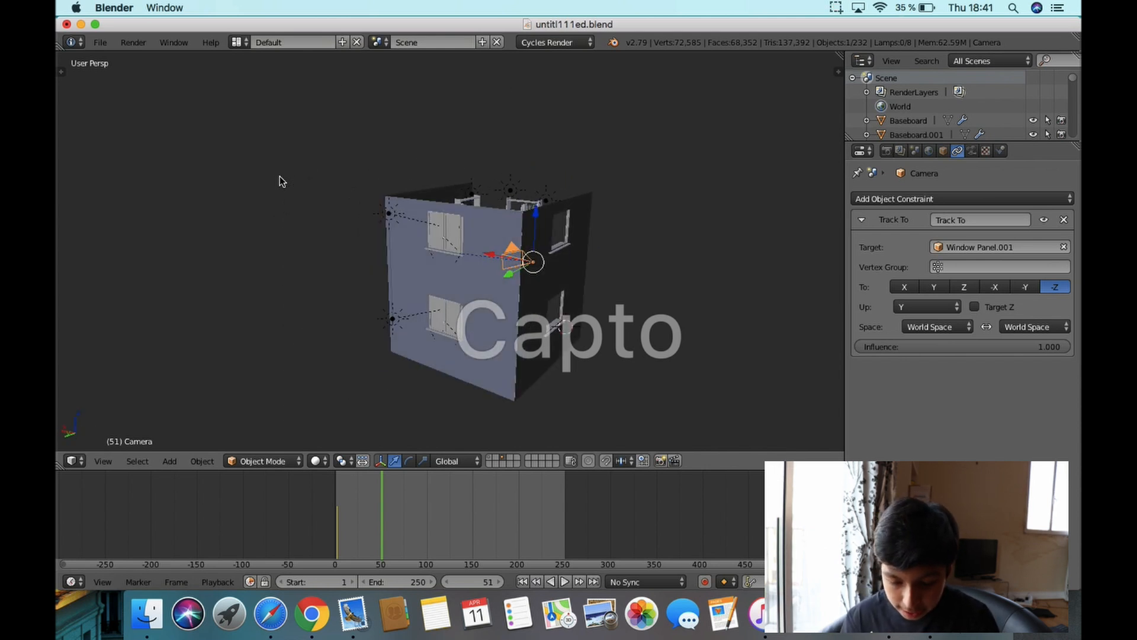
key(g)
key(x)
key(y)
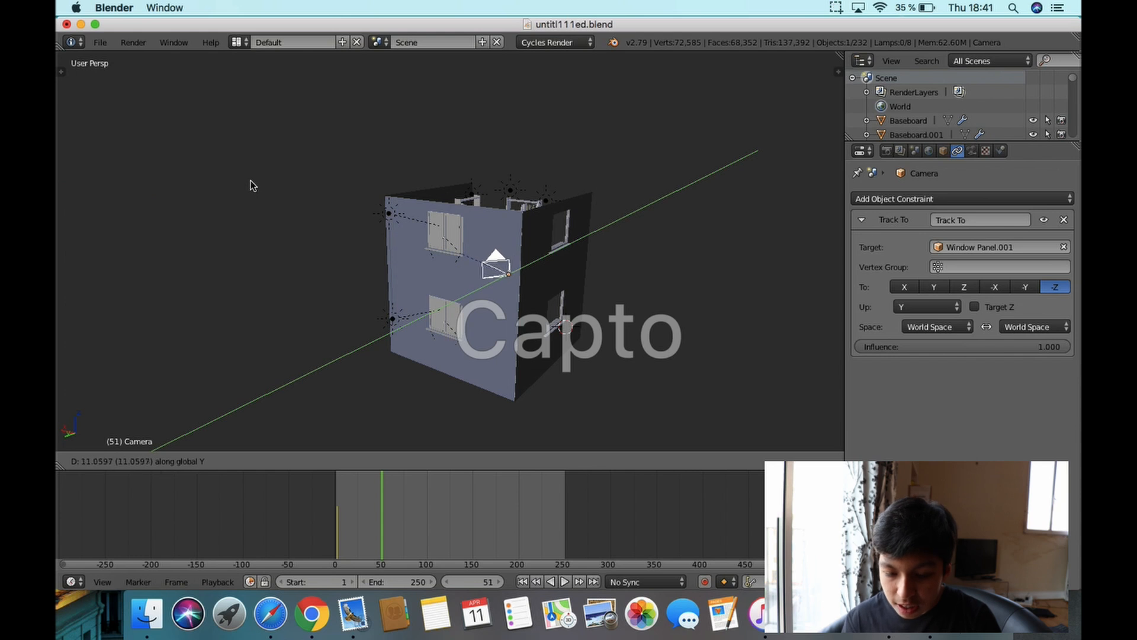
click(240, 184)
- Check the camera view and raise the camera along the global Z axis to slightly above the upper-floor window's centre
scroll(509, 238, down, 3)
scroll(521, 244, up, 2)
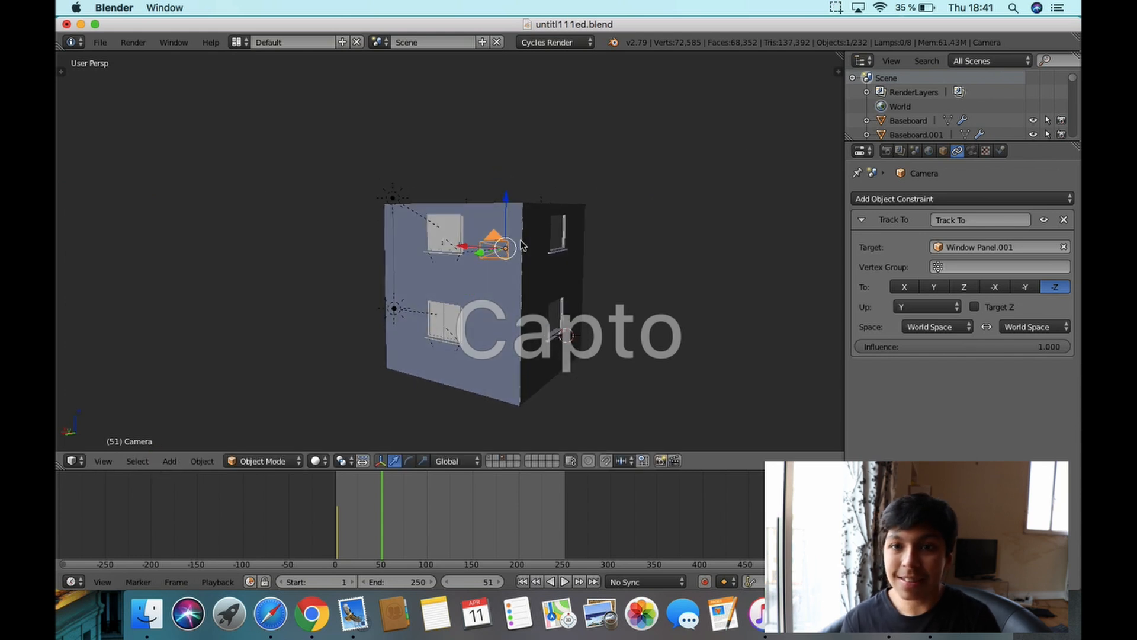
scroll(521, 244, left, 5)
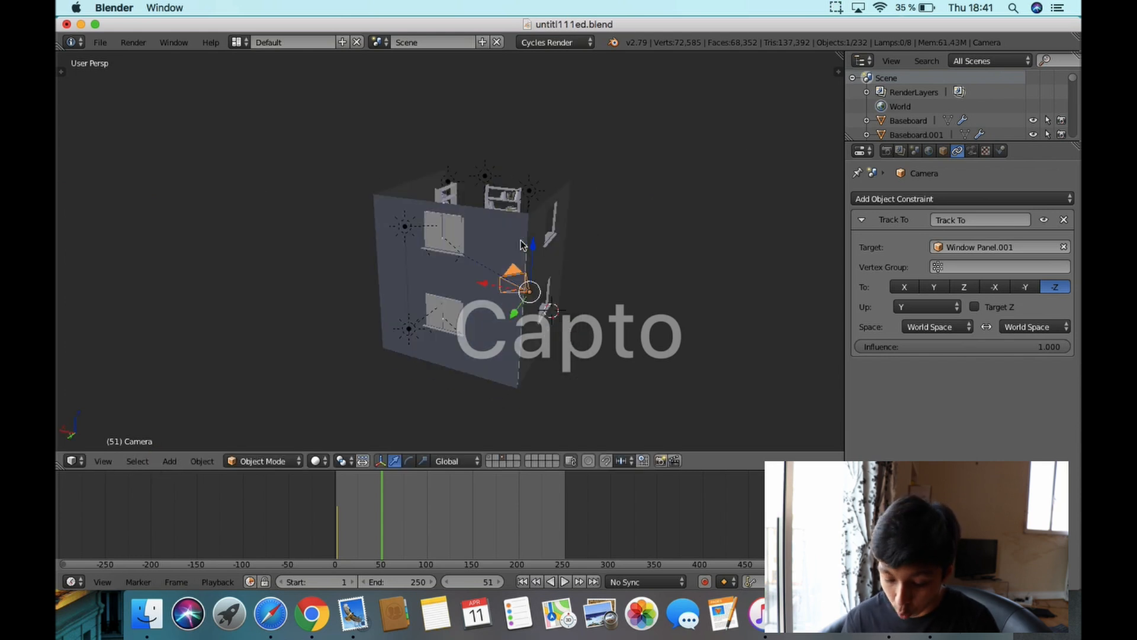
key(KP_0)
key(KP_0)
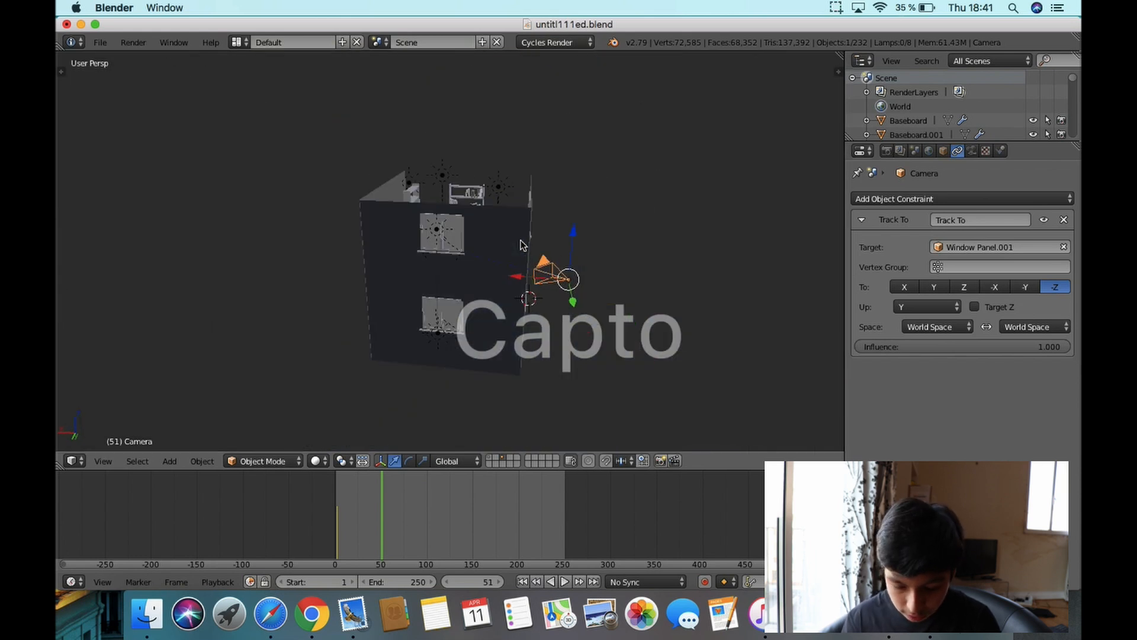
key(g)
key(z)
click(522, 179)
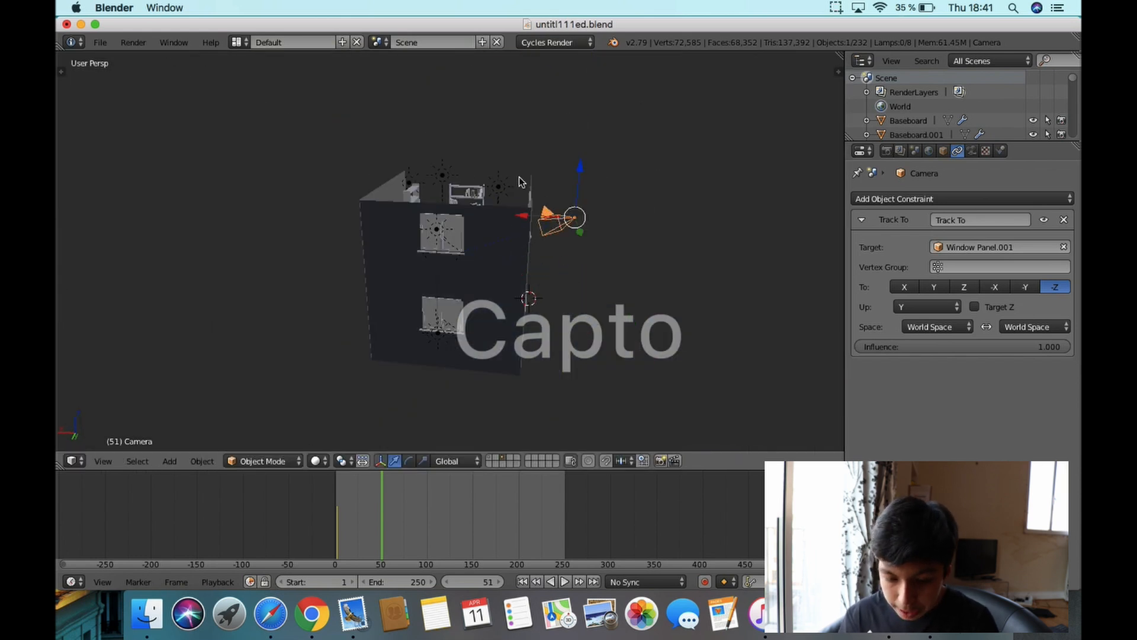
- Adjust the camera's height along the global Z axis and check the framing through the camera view
key(KP_0)
key(KP_0)
key(g)
key(z)
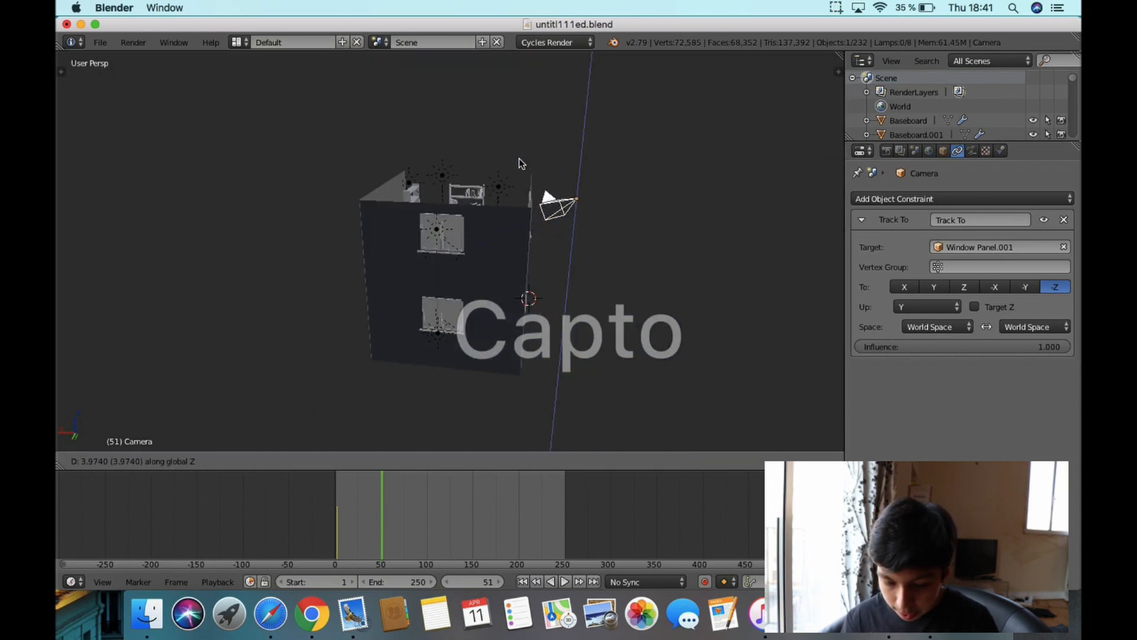
click(520, 183)
scroll(521, 183, left, 6)
key(KP_0)
key(KP_0)
scroll(521, 183, right, 6)
scroll(521, 183, left, 10)
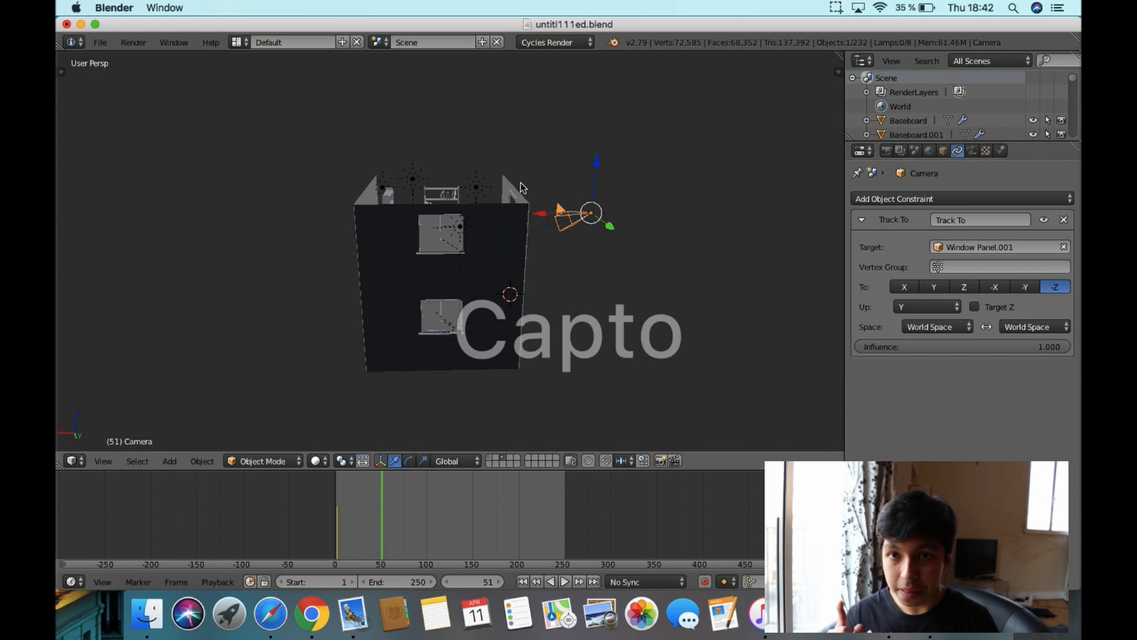
- Insert a LocRotScale keyframe for the camera at frame 51 and scrub through the timeline to preview its motion
key(i)
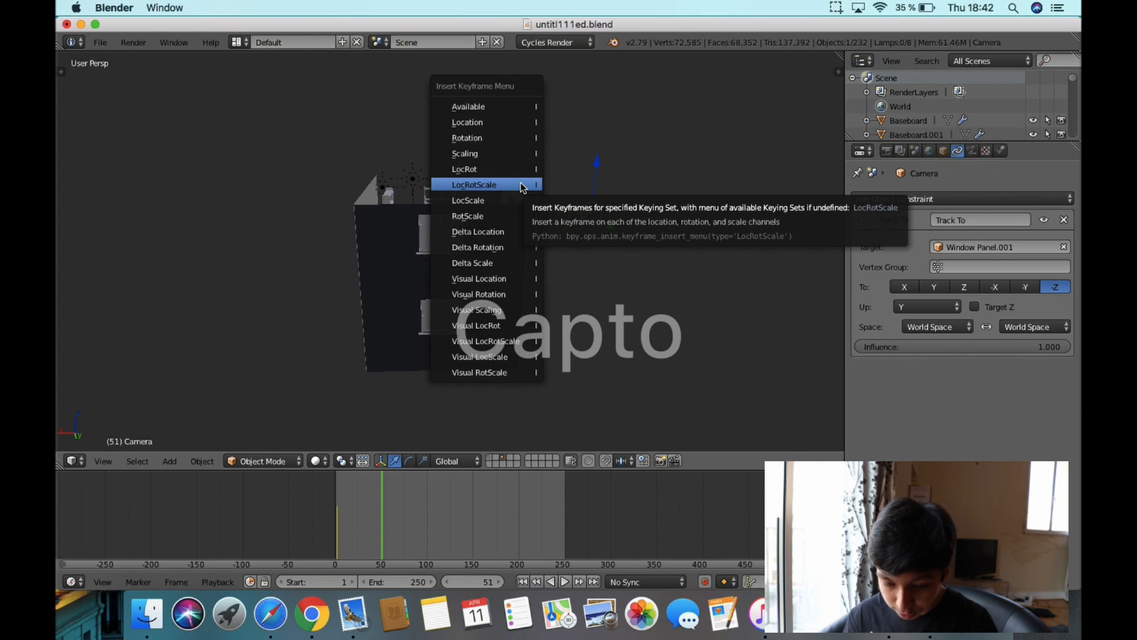
click(521, 185)
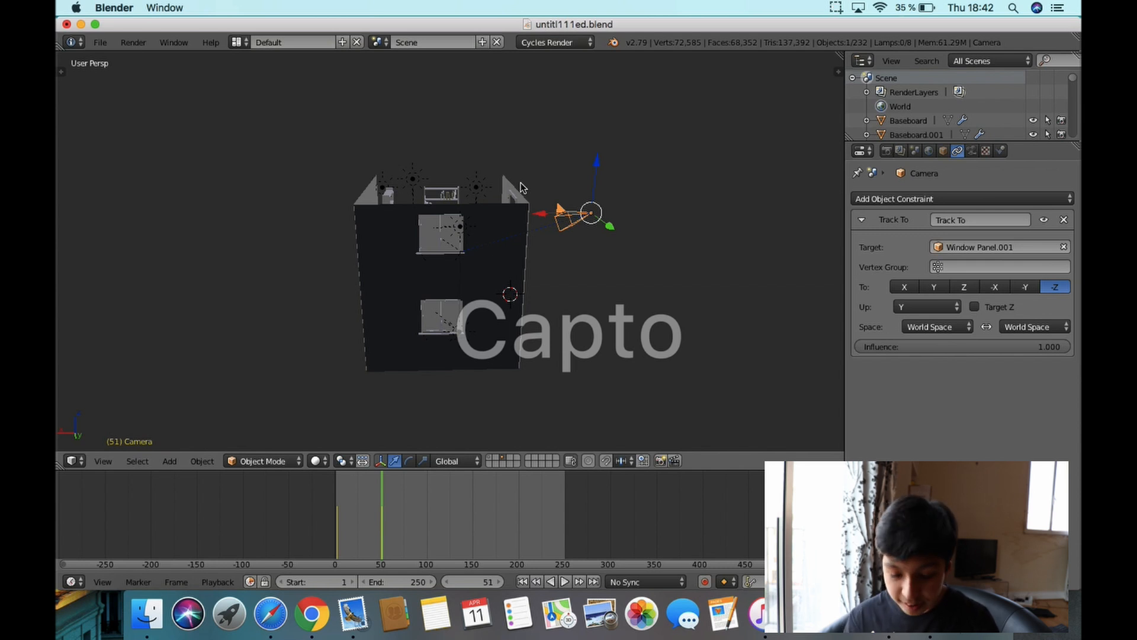
drag(373, 531, 335, 531)
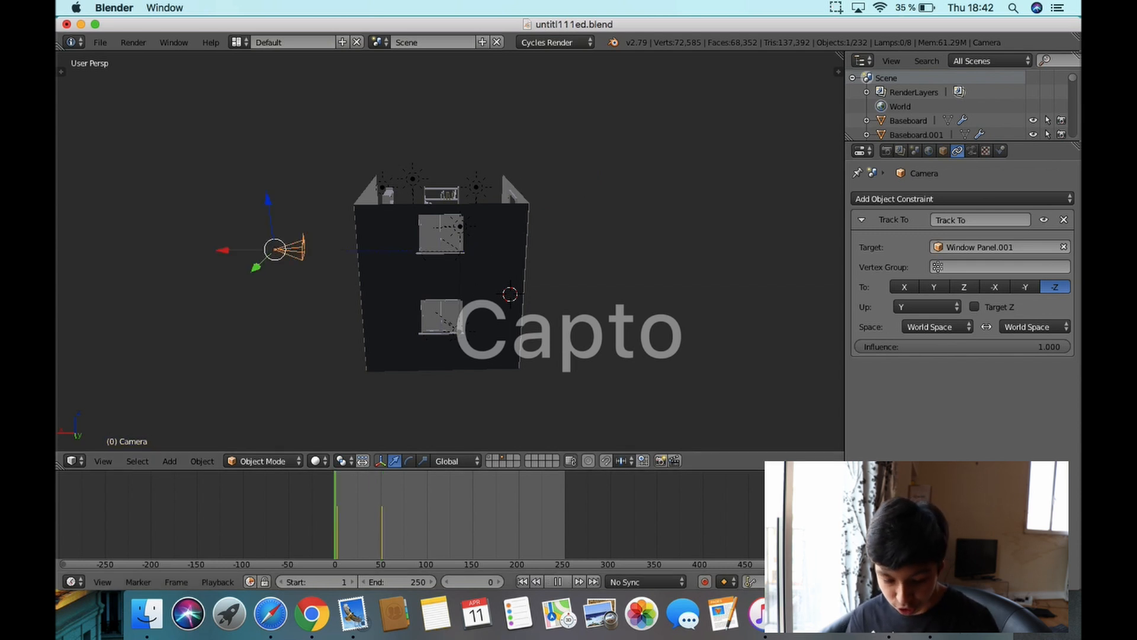
key(alt+a)
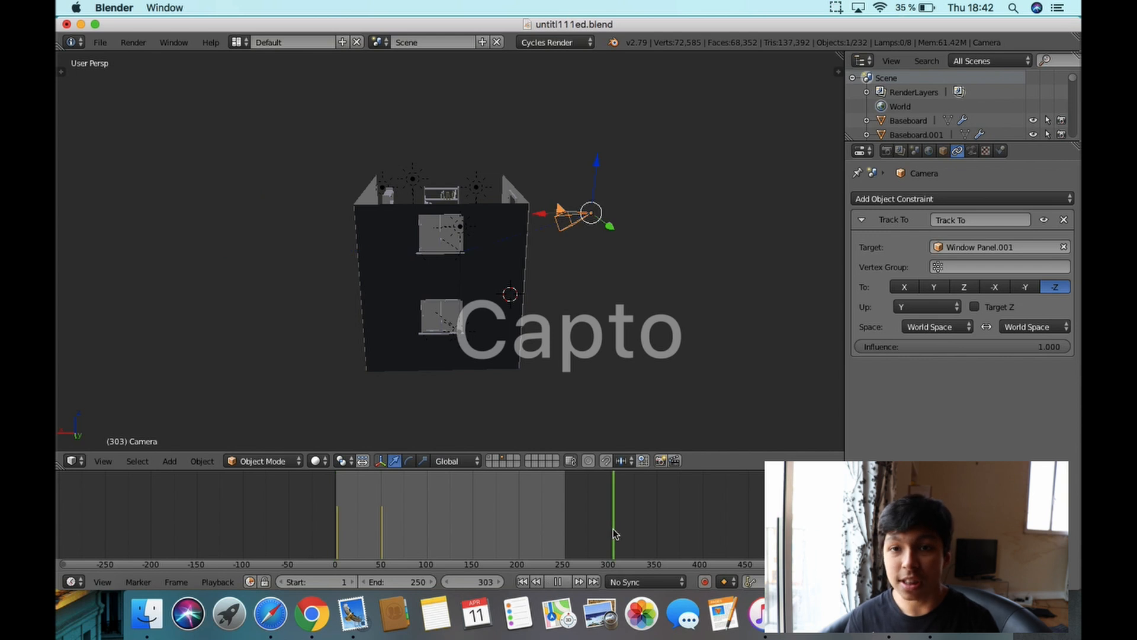
drag(341, 509, 566, 510)
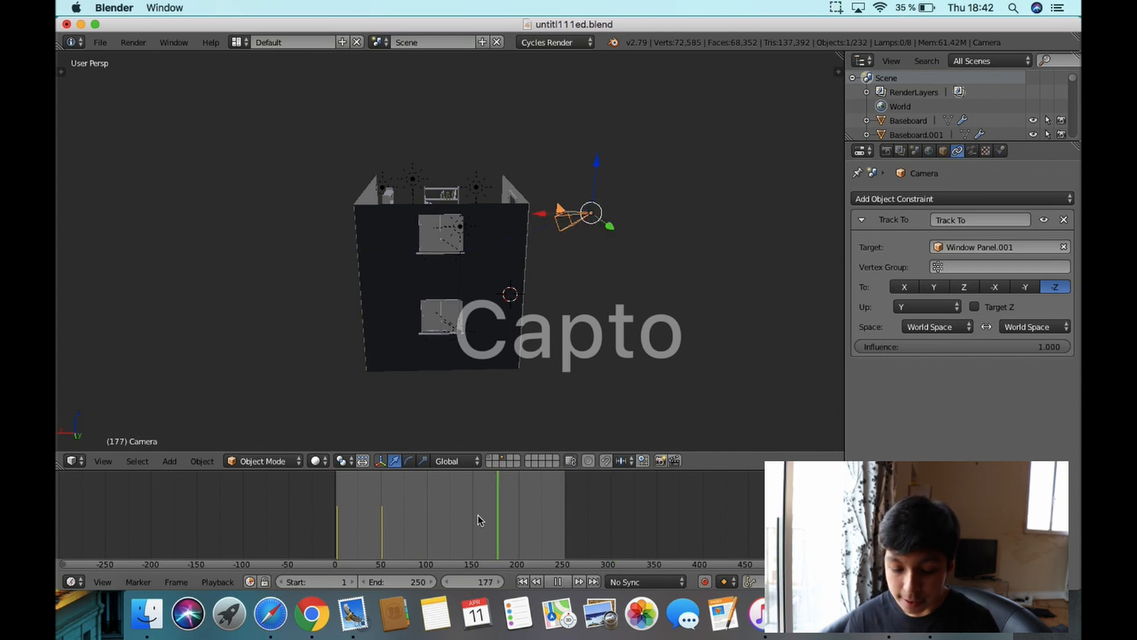
click(305, 517)
mouse_move(330, 519)
mouse_down()
mouse_move(398, 532)
mouse_move(327, 526)
mouse_up()
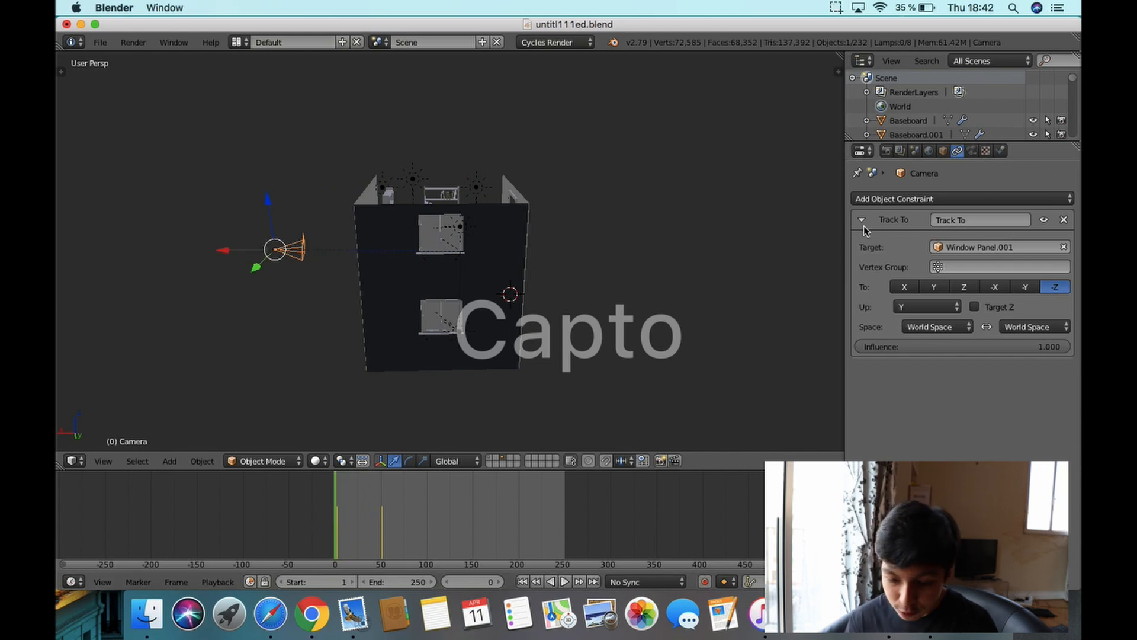
- Show the scene's render settings and play the animation from frame 0 through the camera view
click(888, 152)
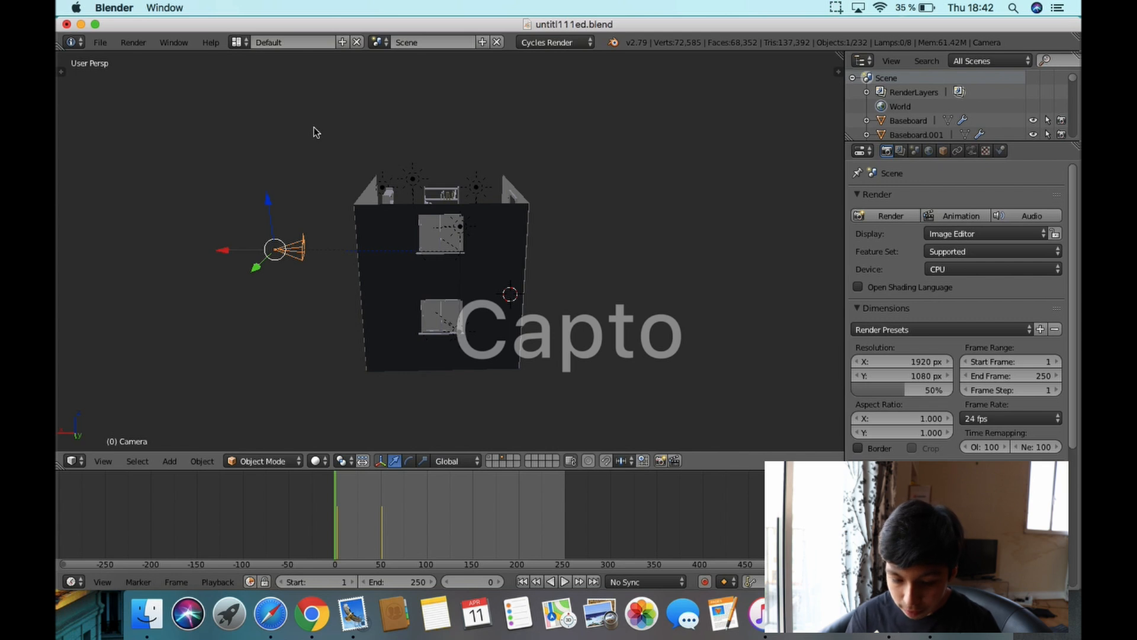
key(KP_0)
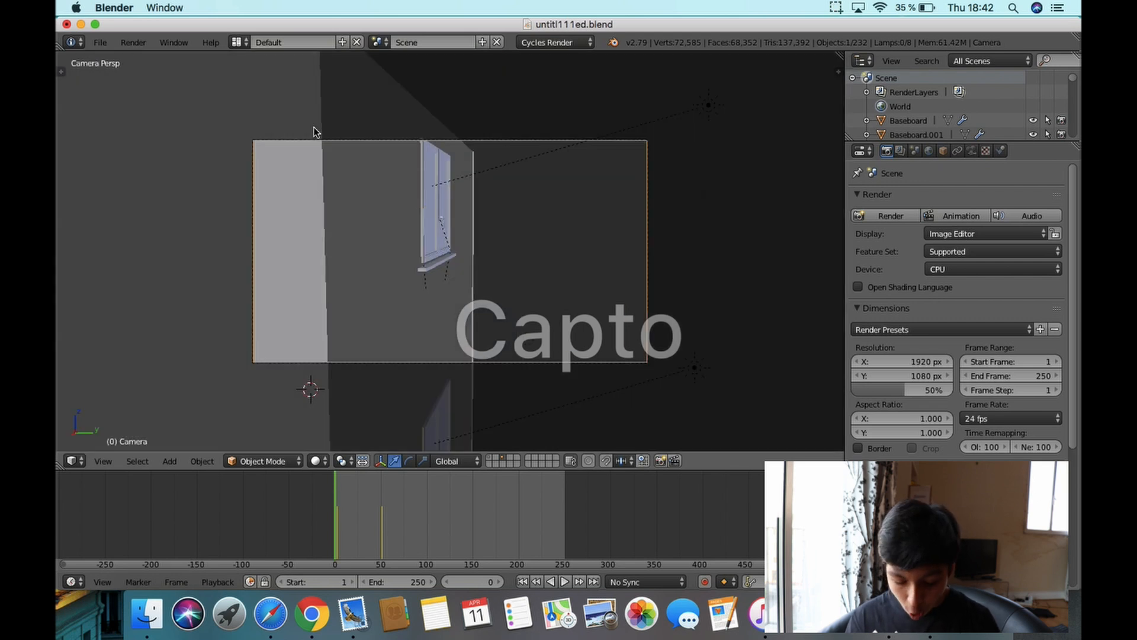
key(alt+a)
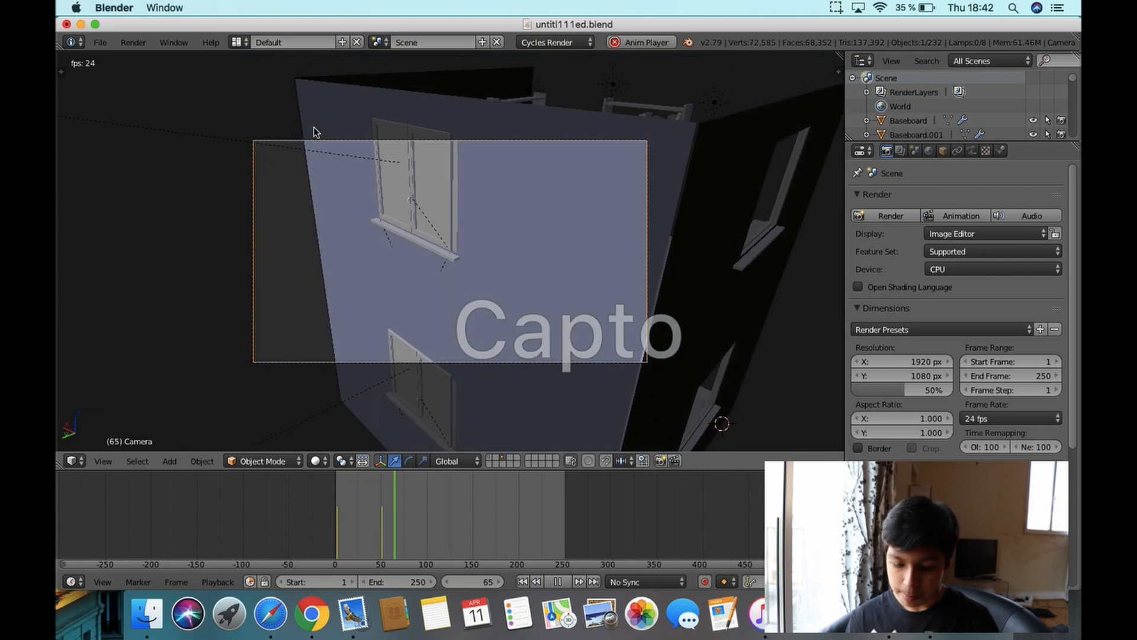
key(alt+a)
key(KP_0)
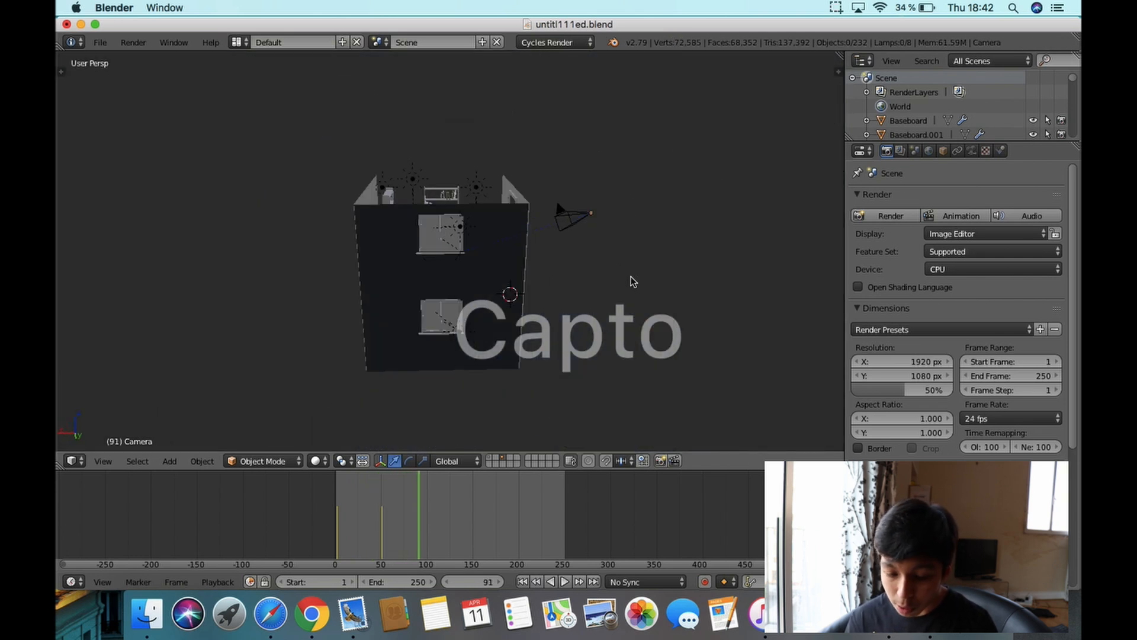
- Reselect the camera and, with the current frame at 50, switch the timeline area to the Dope Sheet editor
right_click(564, 211)
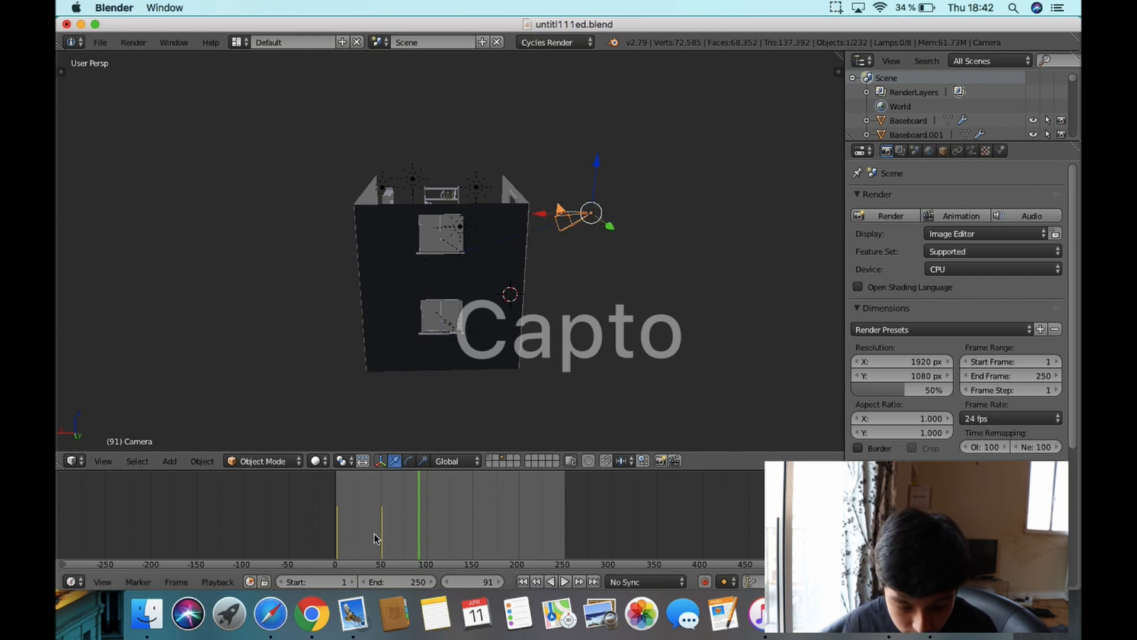
click(78, 585)
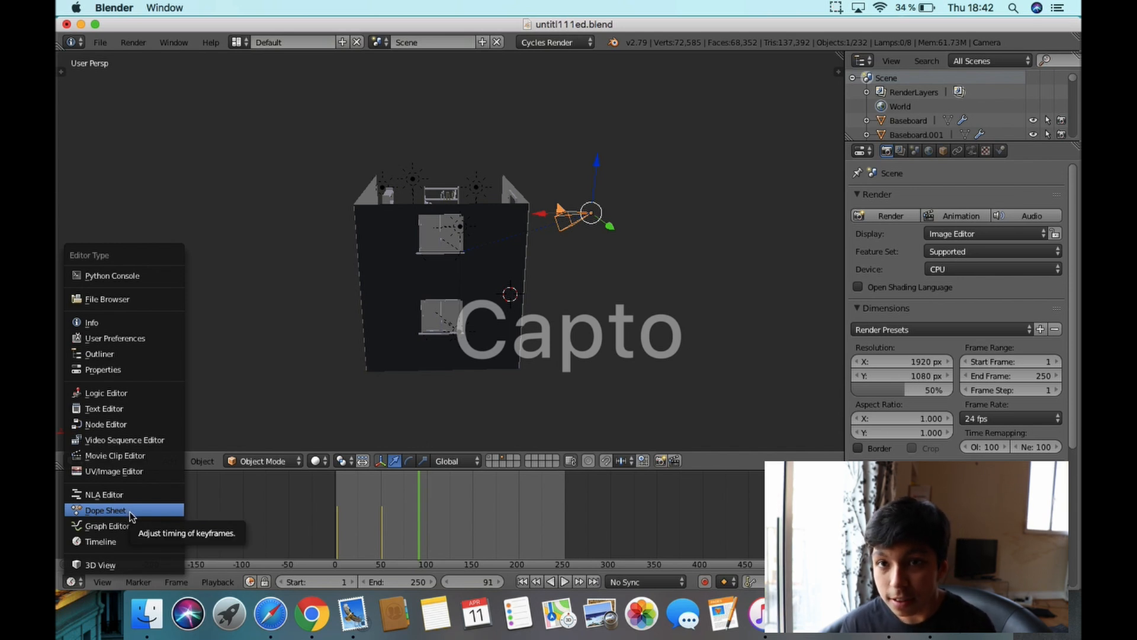
key(alt+a)
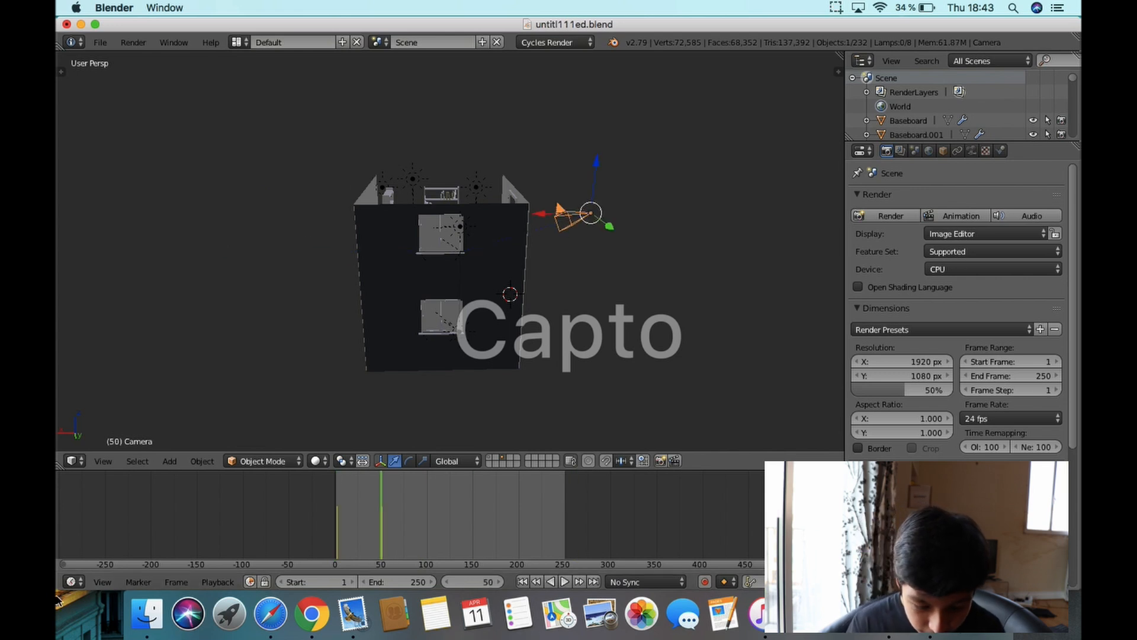
click(71, 581)
click(88, 513)
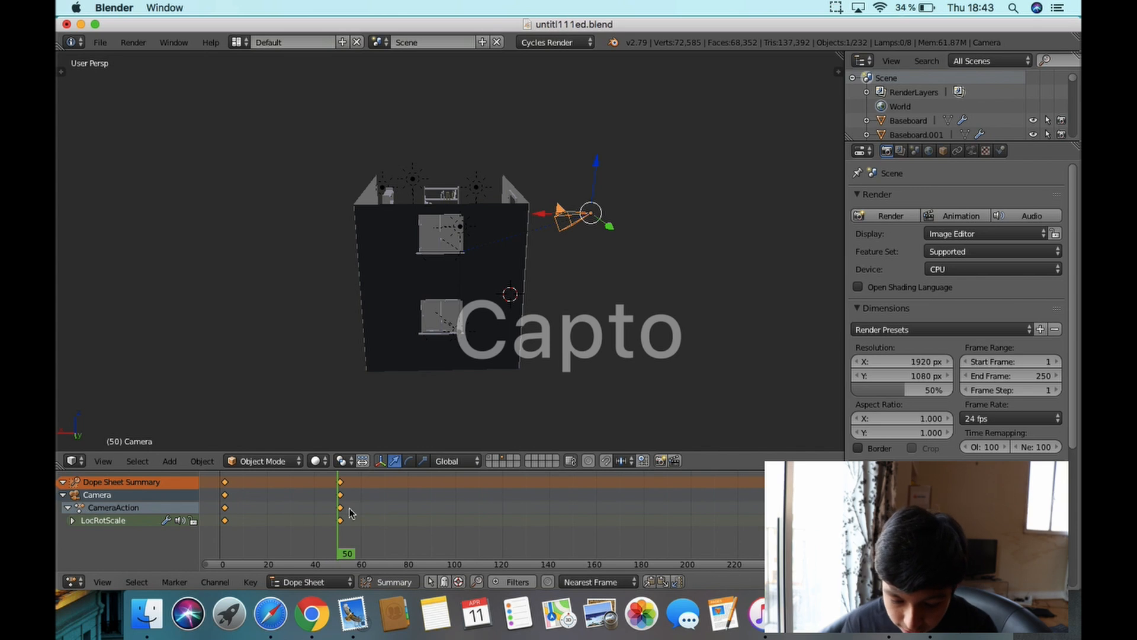
- Delay the camera's second keyframe by about 22 frames in the Dope Sheet and return the area to the Timeline editor
key(a)
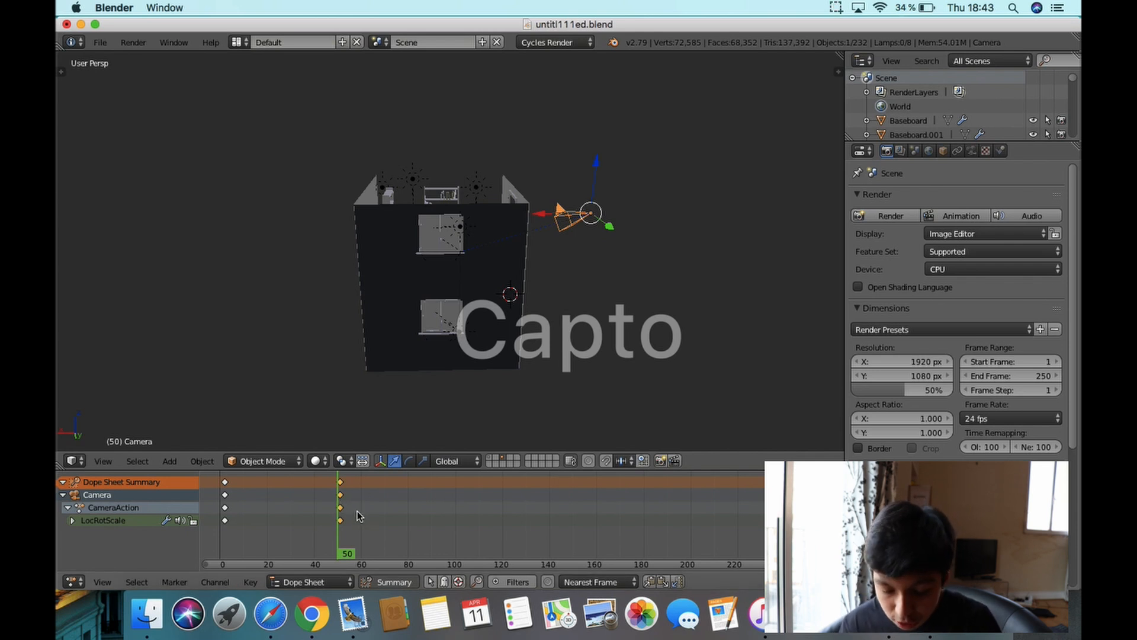
key(g)
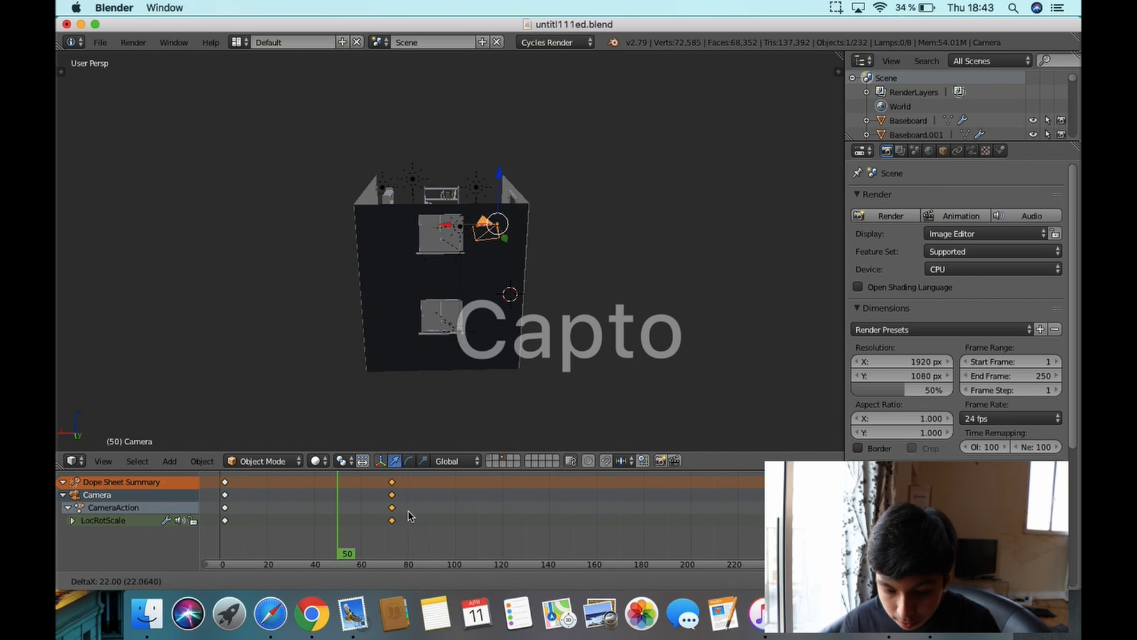
click(406, 517)
mouse_move(343, 553)
mouse_down()
mouse_move(262, 554)
mouse_move(406, 554)
mouse_up()
click(74, 582)
click(93, 544)
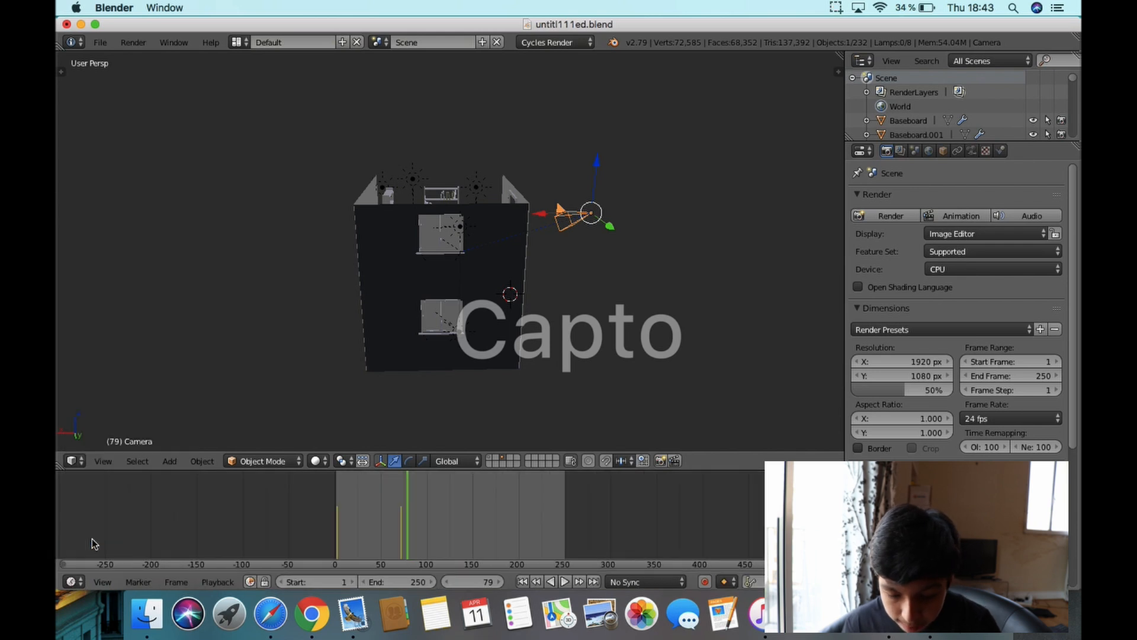
- Play the retimed animation from frame 0 through the camera view, stop it and return to frame 0
drag(344, 527, 401, 501)
key(Down)
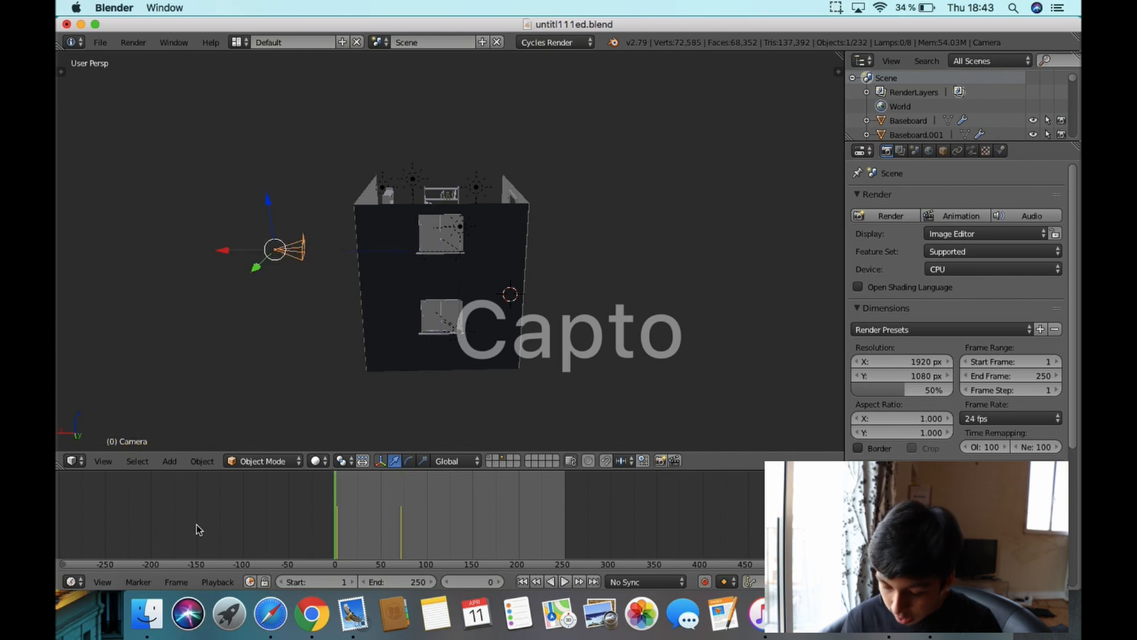
key(KP_0)
key(alt+a)
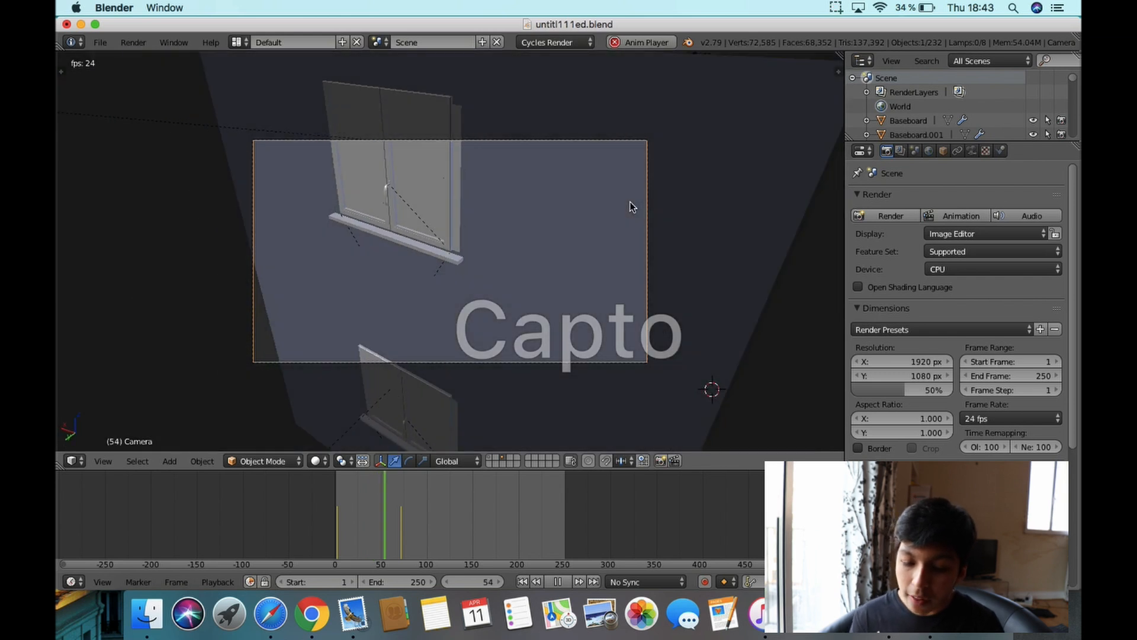
key(alt+a)
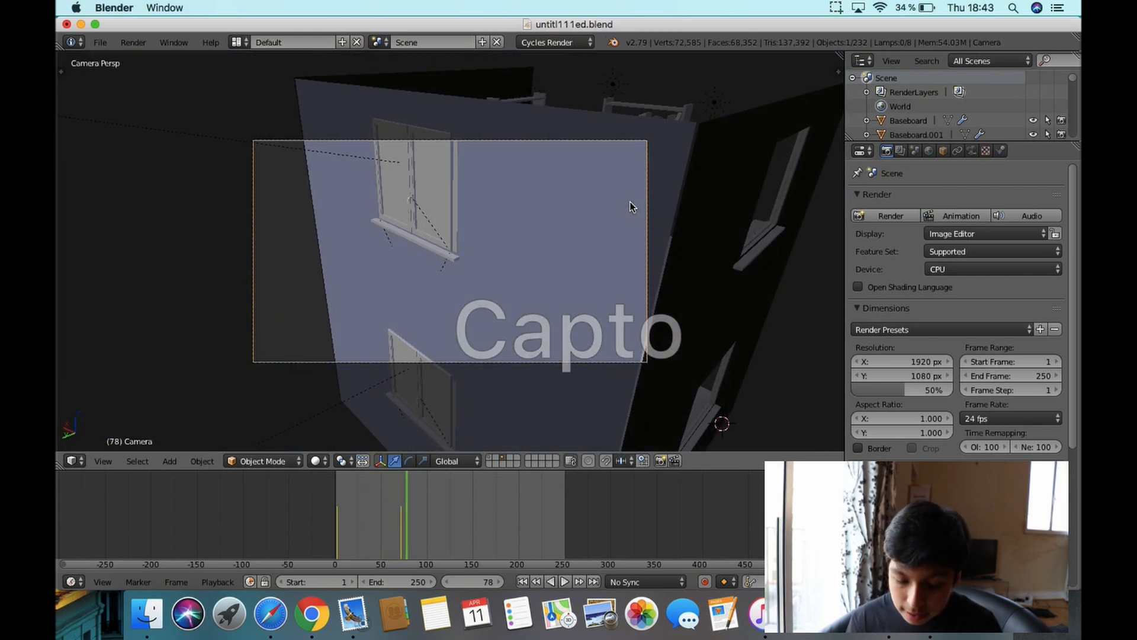
key(Down)
key(Down)
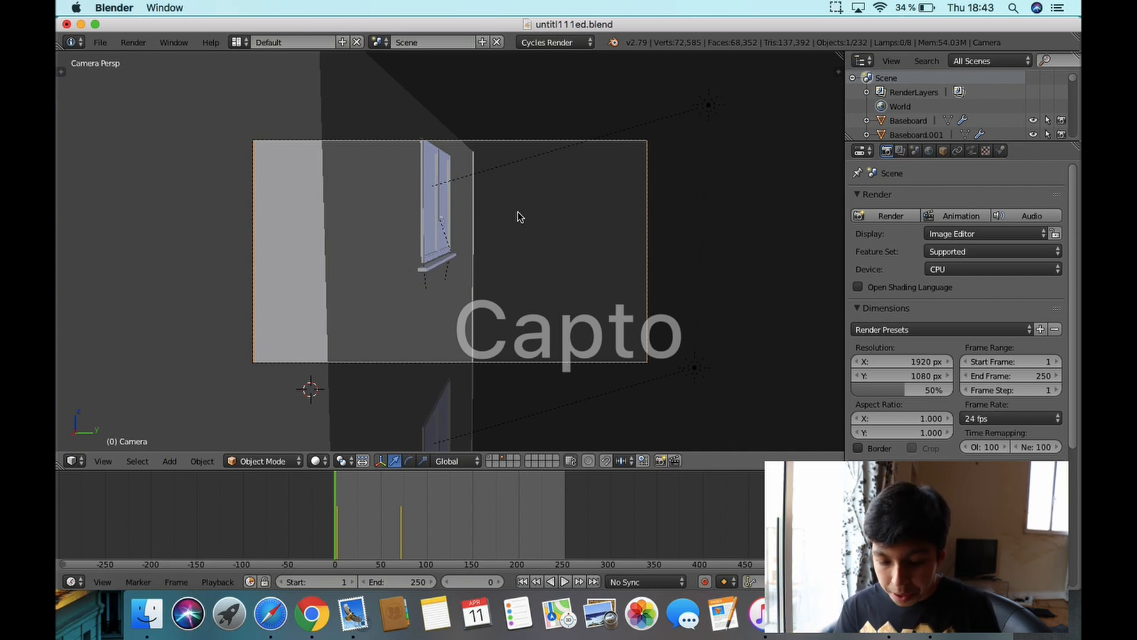
scroll(518, 217, right, 2)
scroll(517, 217, down, 5)
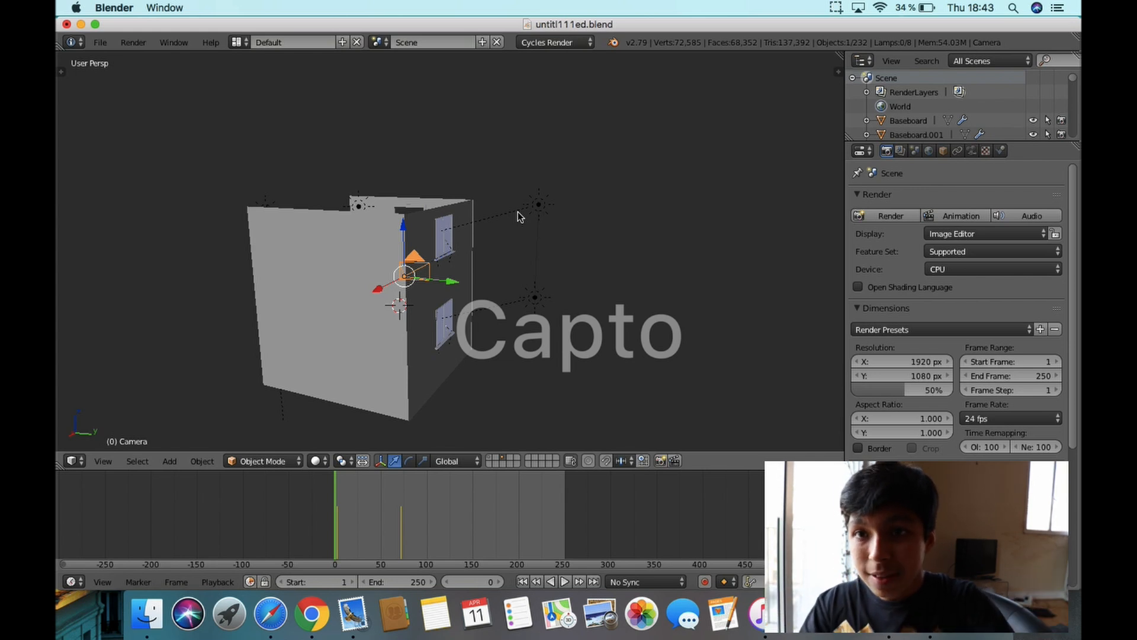
scroll(518, 217, right, 3)
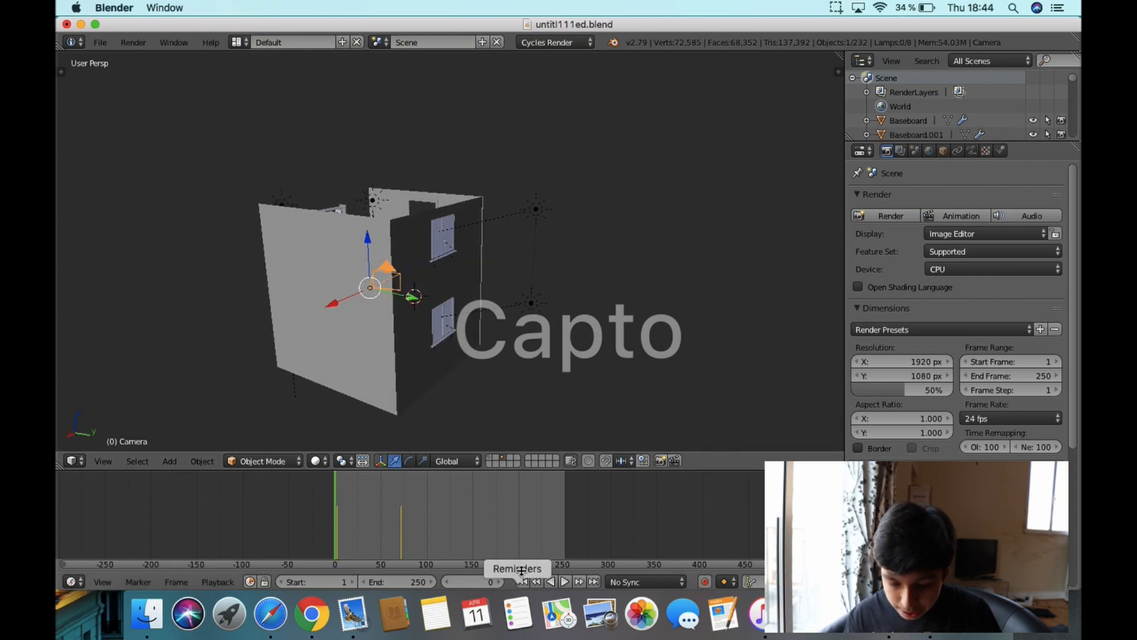
scroll(544, 138, down, 3)
scroll(543, 139, up, 5)
scroll(545, 138, down, 2)
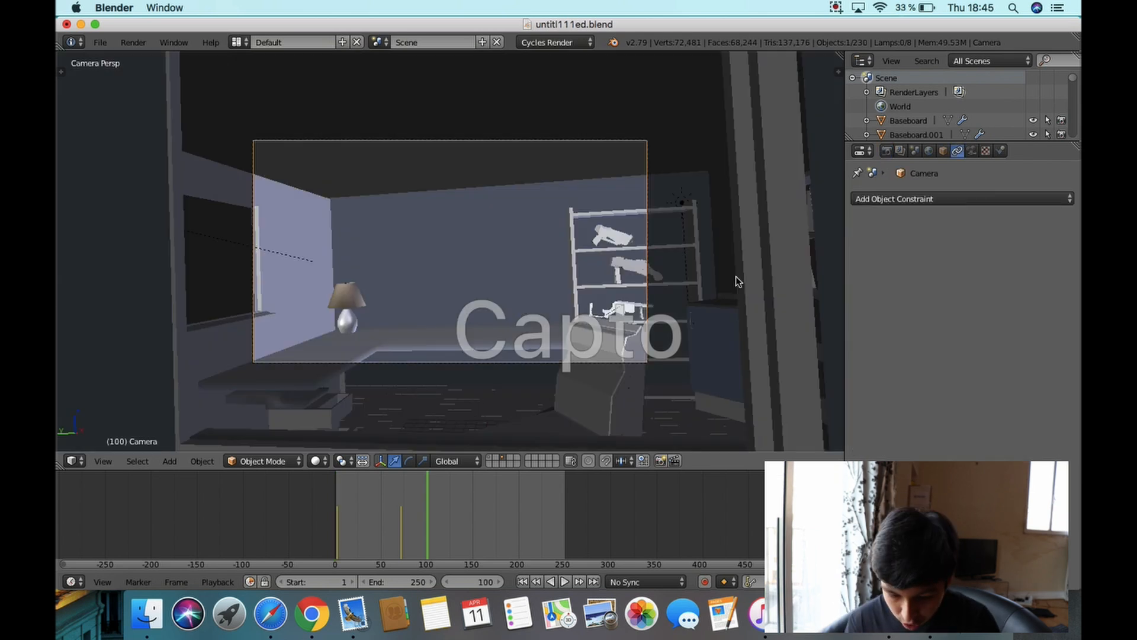
- Reselect the camera, add a new Track To constraint to it and pick Plane.003 on the upper floor as the target
key(shift+f)
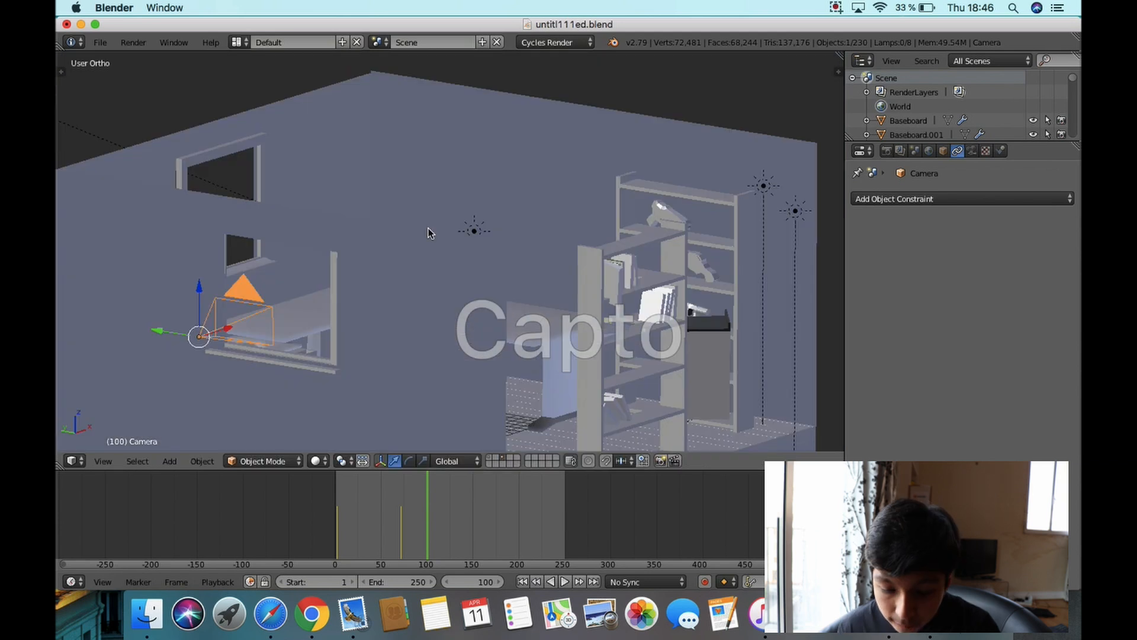
scroll(432, 227, down, 3)
key(a)
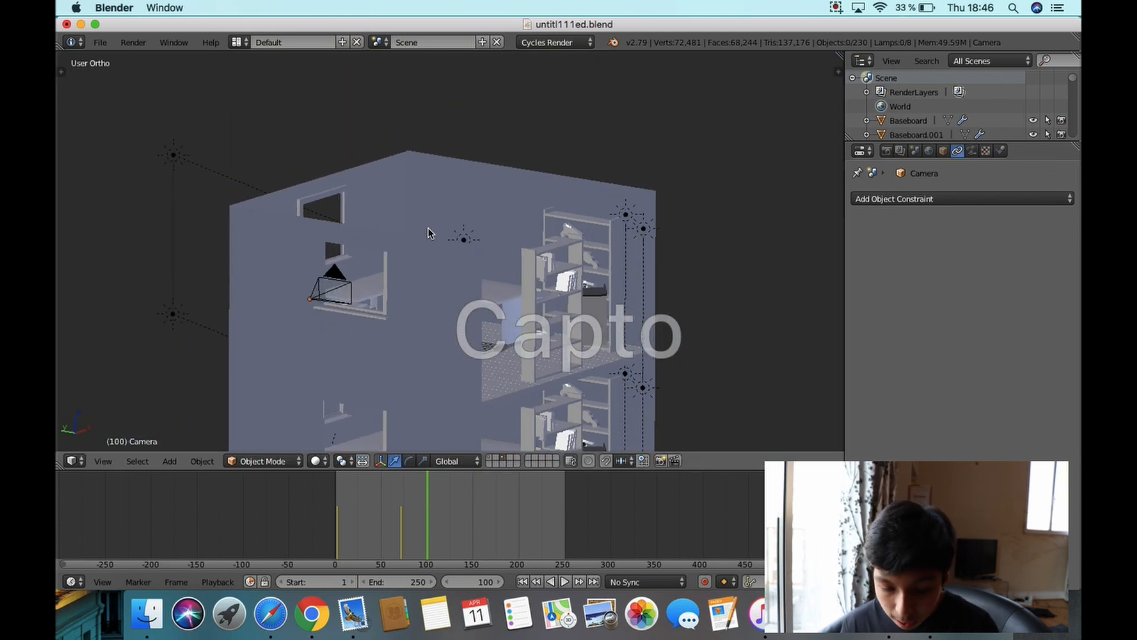
right_click(333, 280)
click(1064, 246)
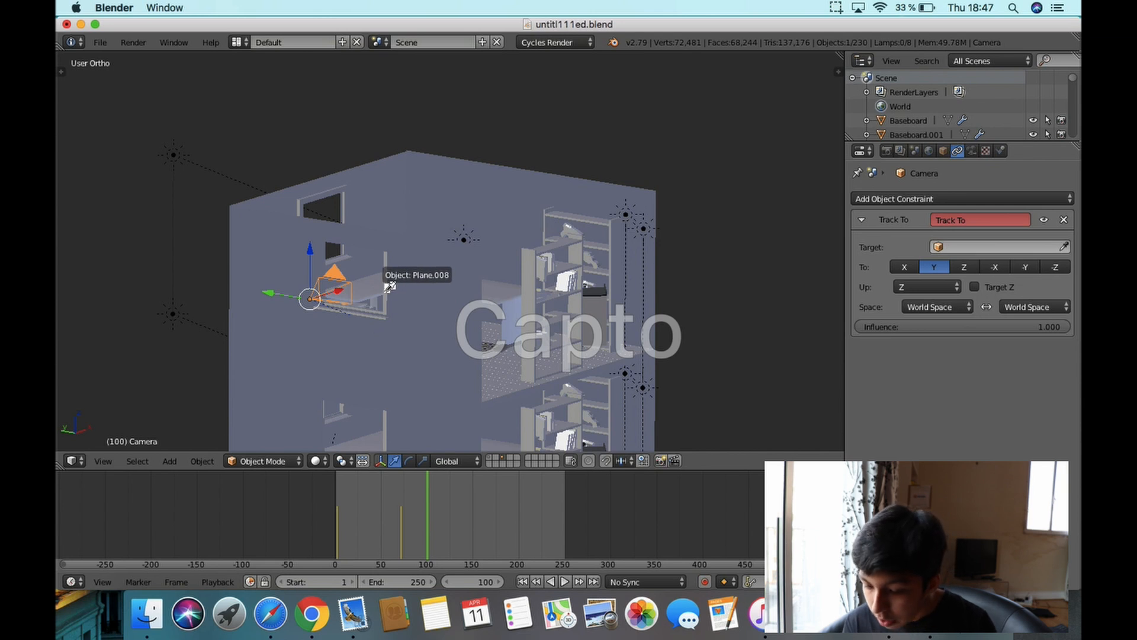
key(Escape)
scroll(595, 96, left, 5)
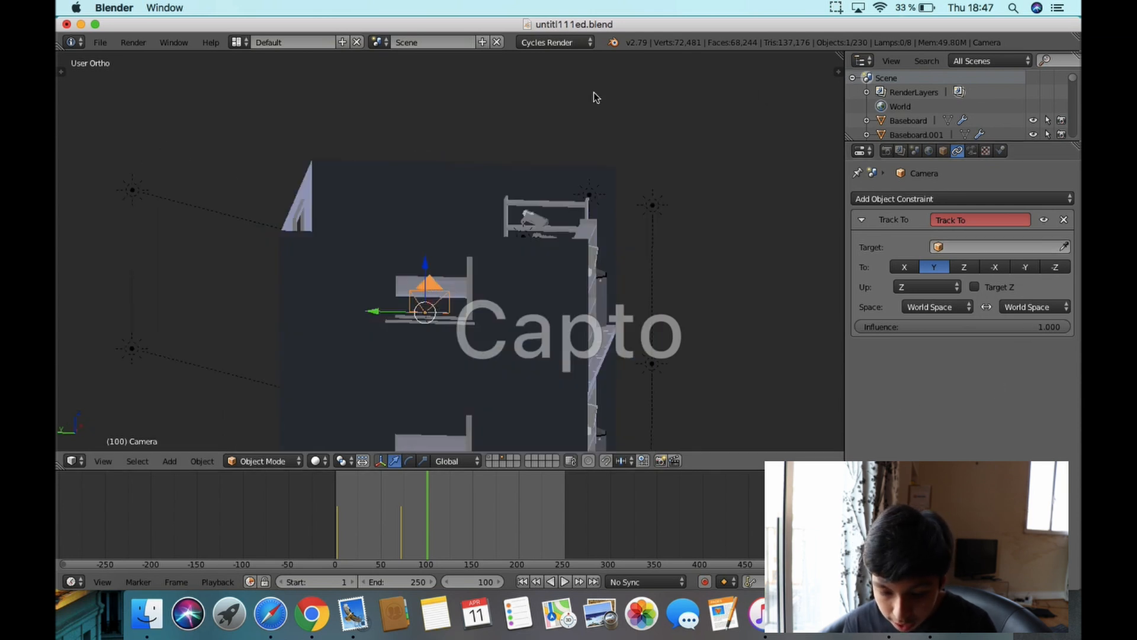
scroll(586, 99, right, 3)
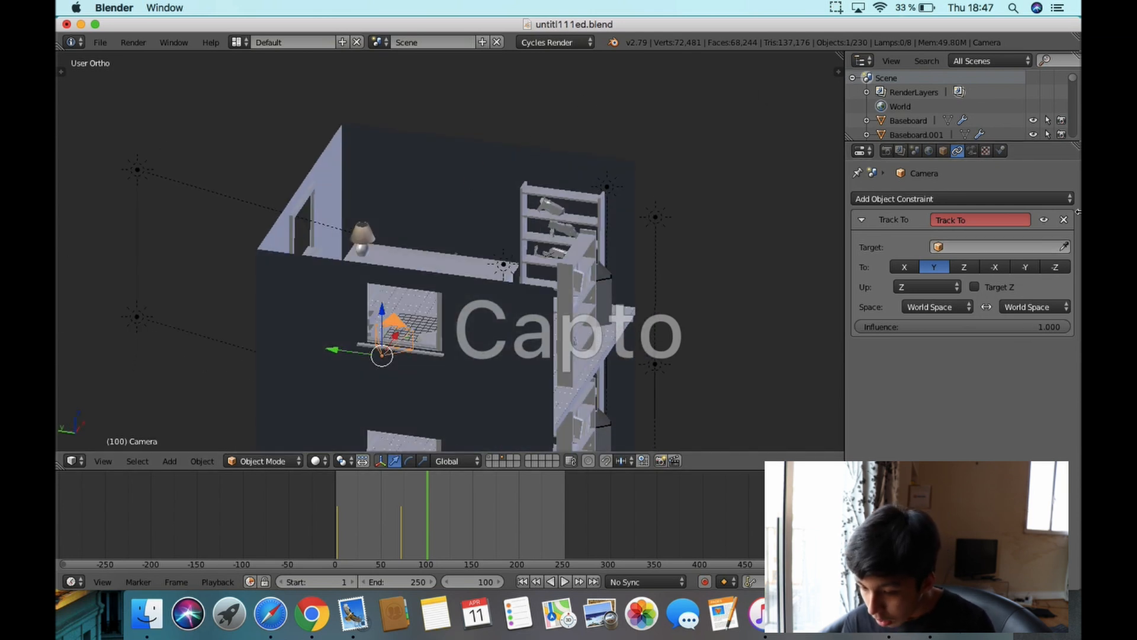
click(1065, 247)
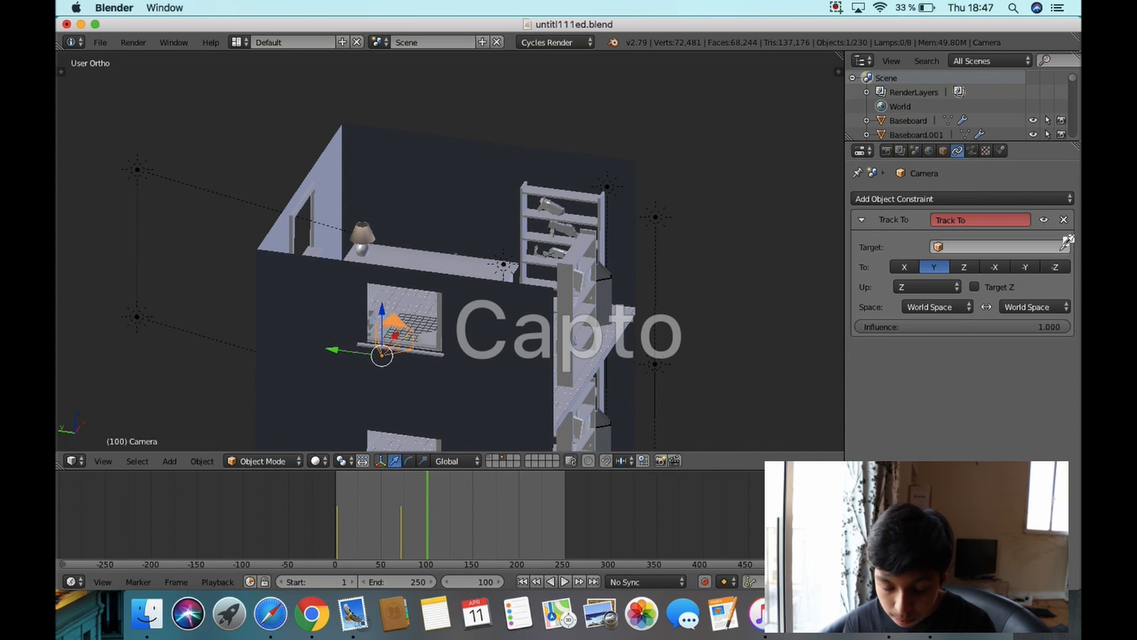
click(462, 220)
- Set the new Track To constraint's To axis to -Z and Up axis to Y, and check the view through the camera
click(1055, 287)
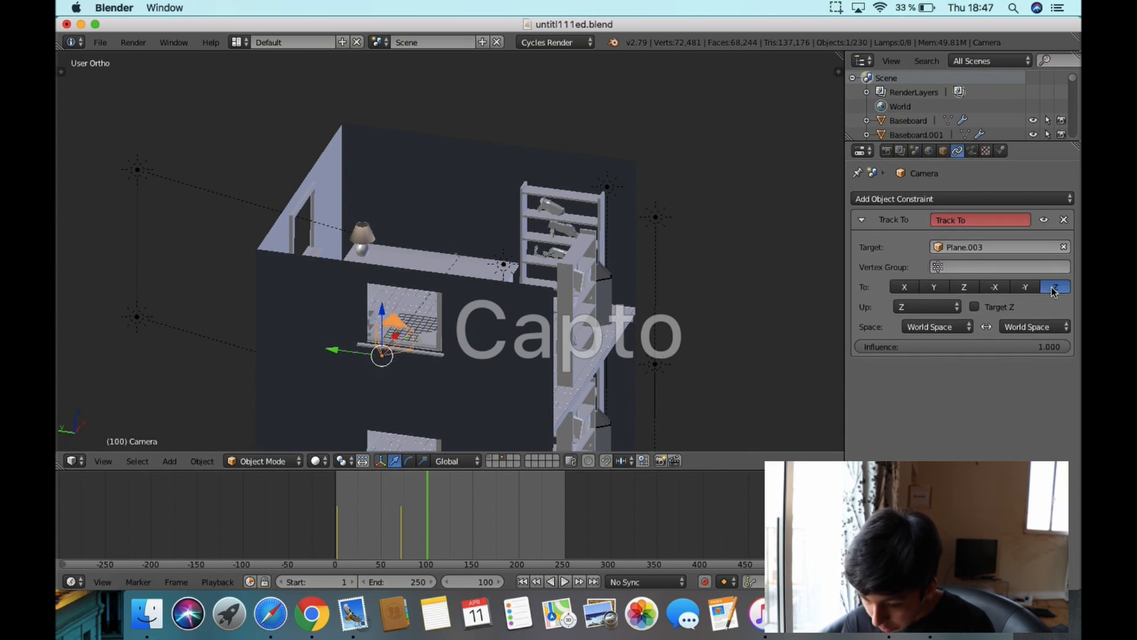
click(927, 307)
click(920, 277)
scroll(478, 316, down, 5)
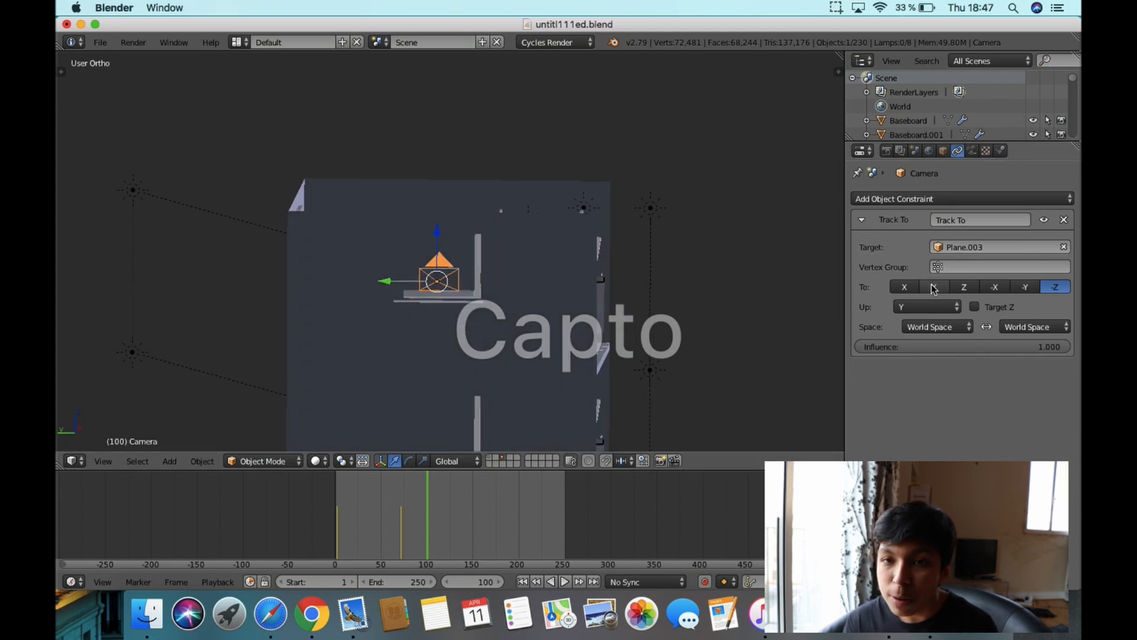
key(KP_0)
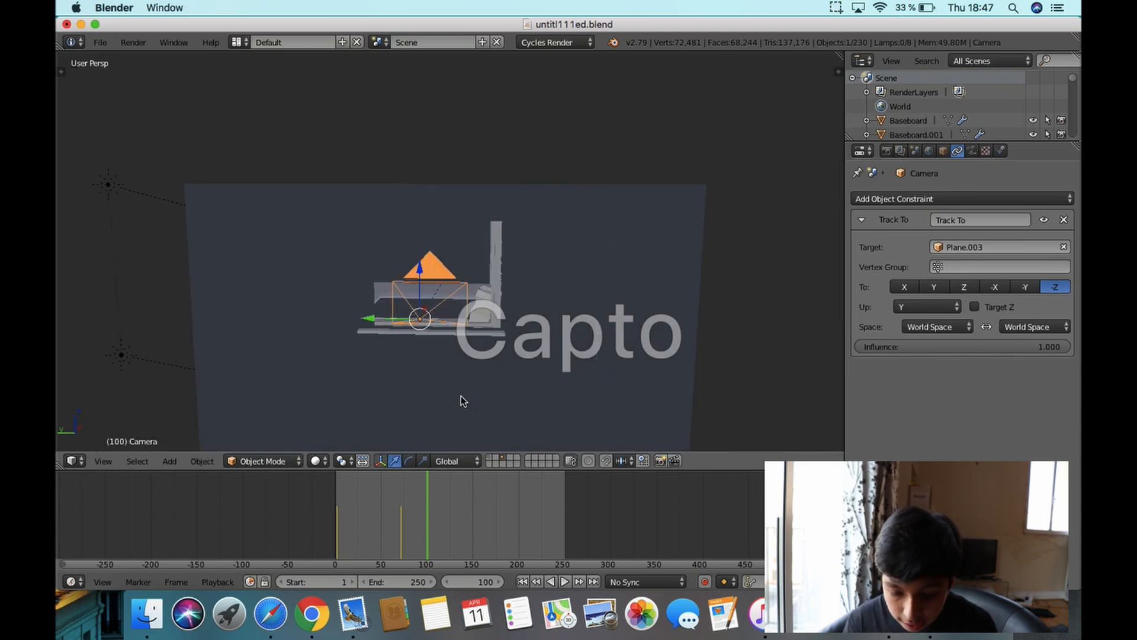
- At frame 100, move the camera back along the negative global X axis and raise it along global Z to frame the upper-floor window
key(g)
key(x)
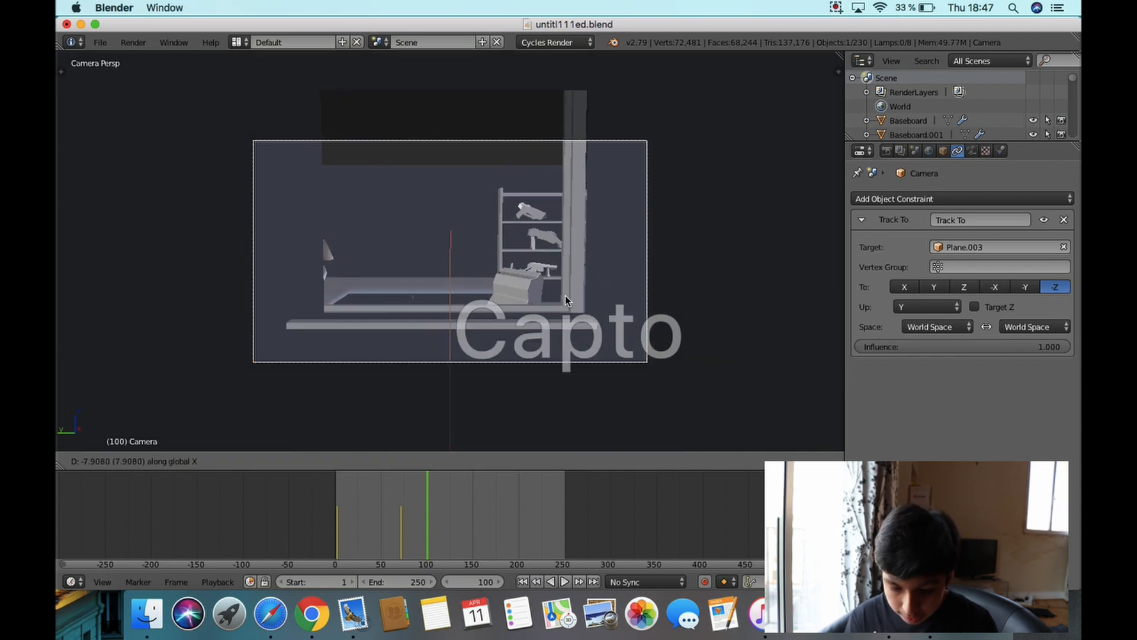
click(568, 279)
key(g)
key(z)
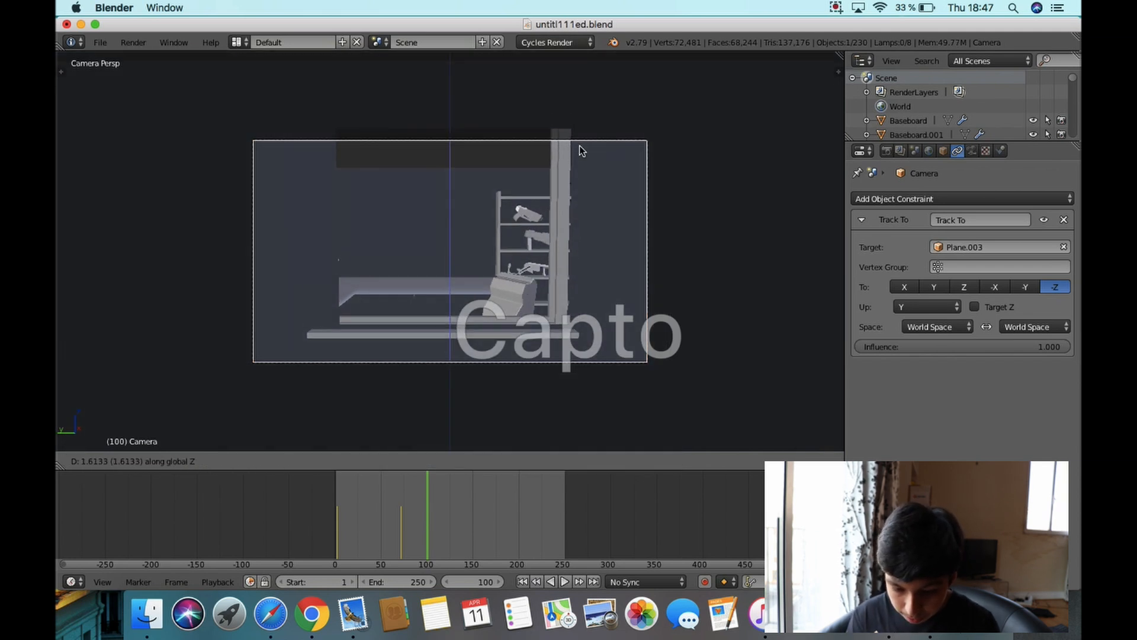
click(584, 119)
- Insert a LocRotScale keyframe for the camera at frame 100 and return to the camera view
key(KP_0)
key(i)
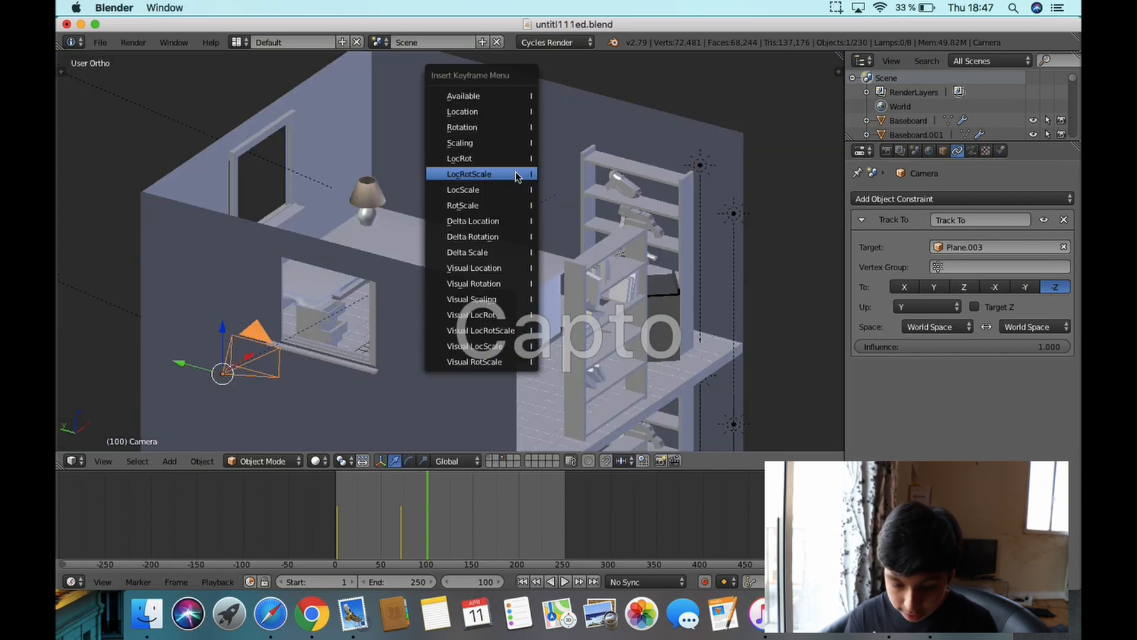
click(503, 176)
key(i)
click(388, 268)
key(KP_0)
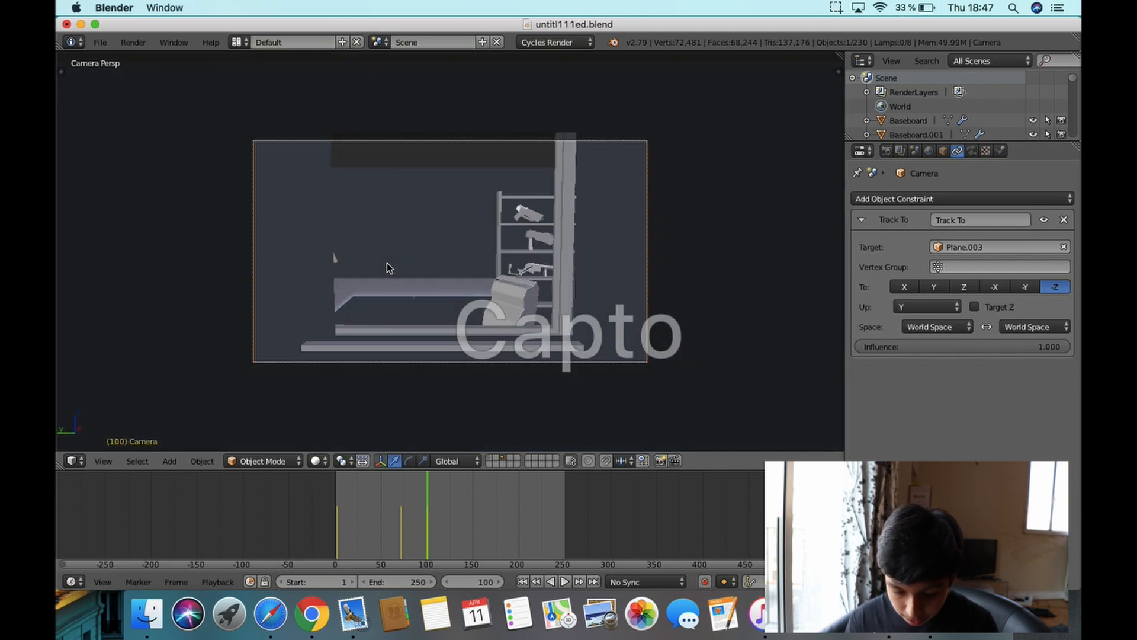
- Advance the timeline's current frame to 140
key(alt+a)
drag(469, 510, 461, 507)
click(485, 581)
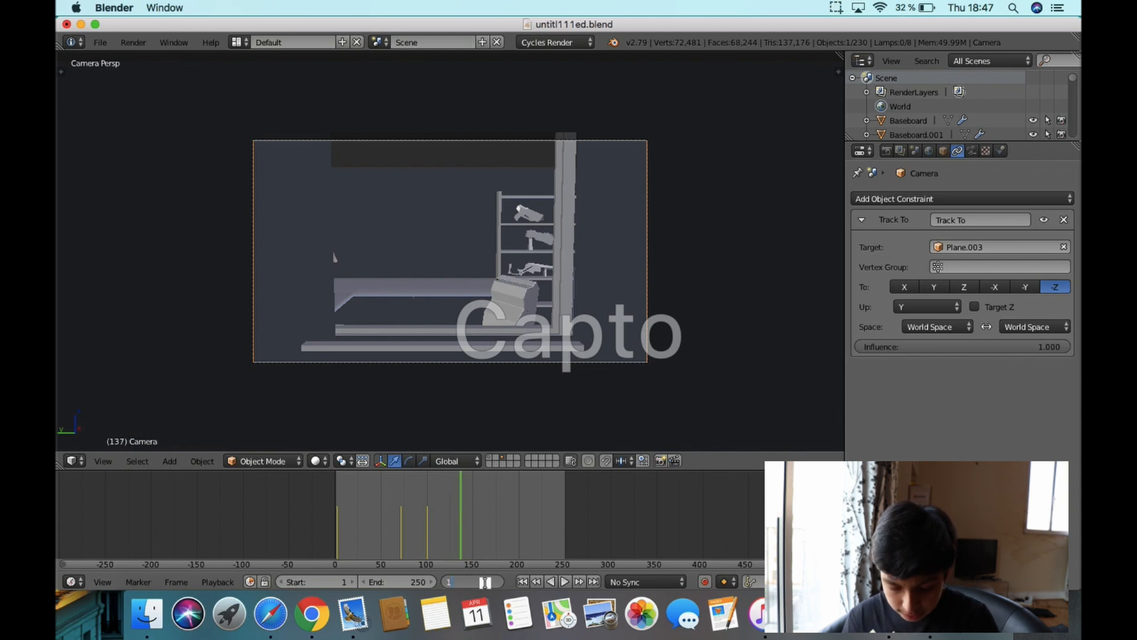
key(Return)
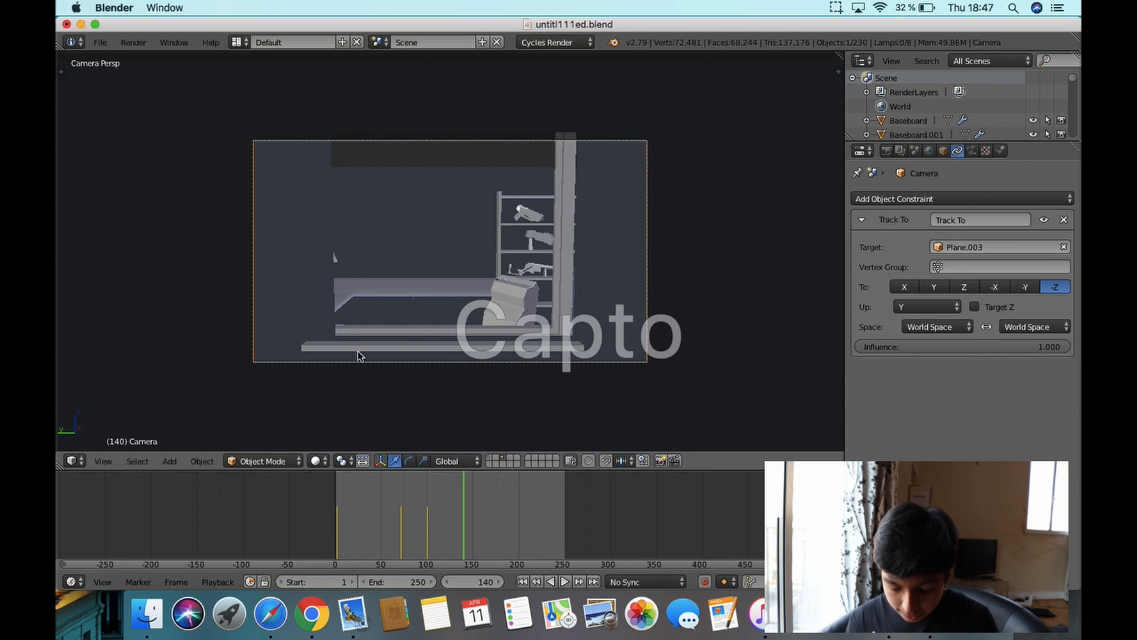
- Move the camera forward along global X through the window into the upper-floor room and insert a keyframe for it at frame 140
key(g)
key(y)
key(x)
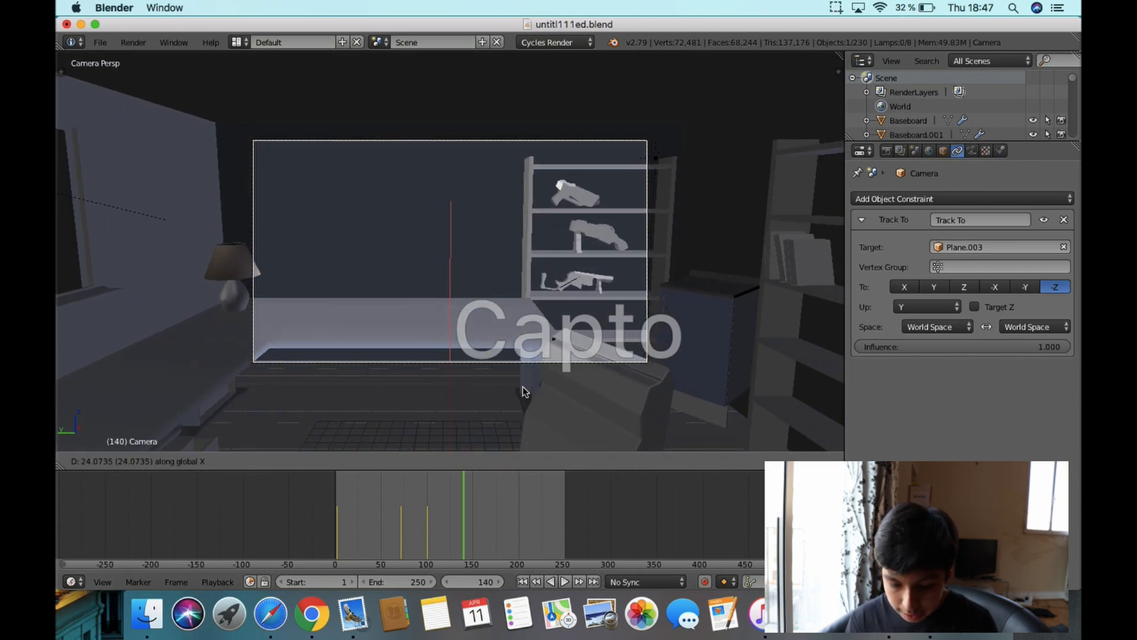
click(539, 355)
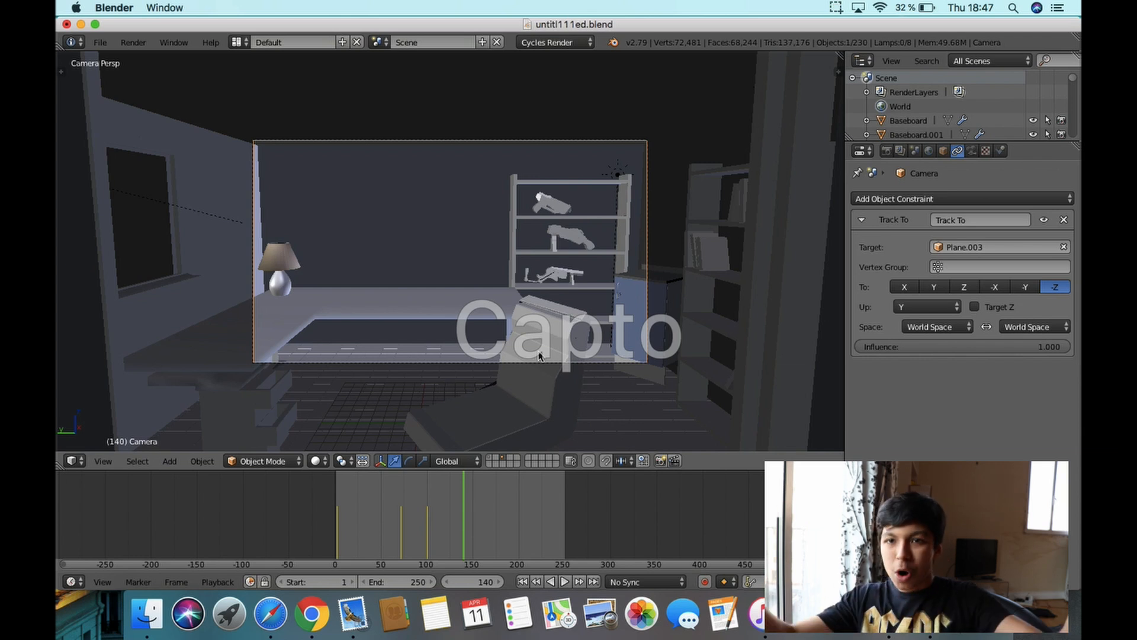
key(i)
click(539, 355)
key(KP_0)
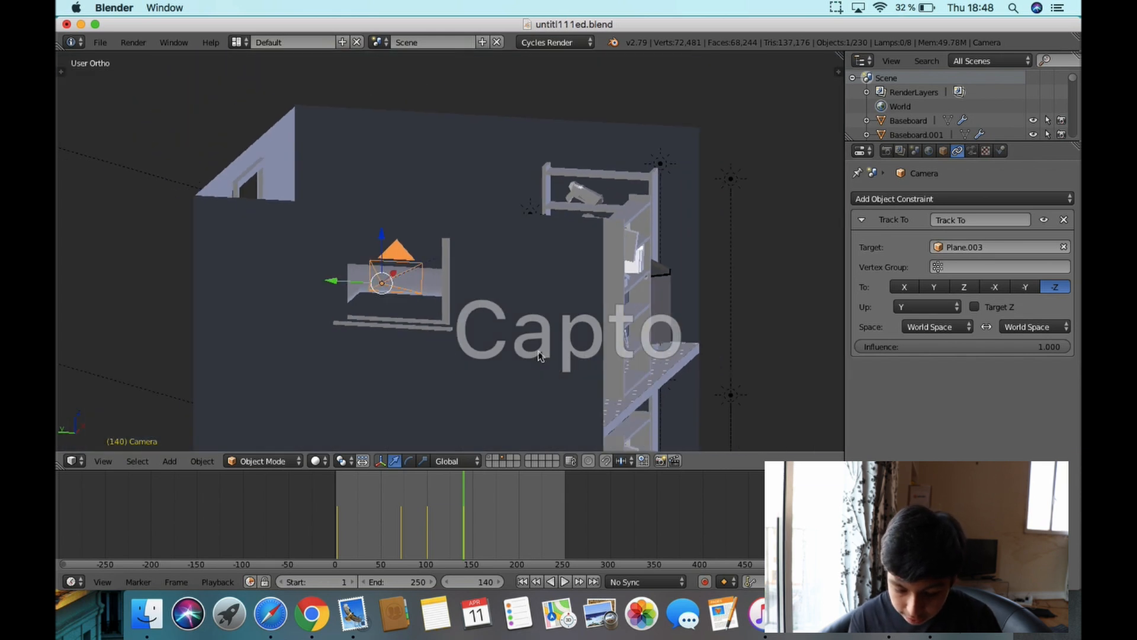
- Play the animation from an early frame through the camera view, stop it after the last keyframe and leave the camera view
drag(478, 520, 293, 542)
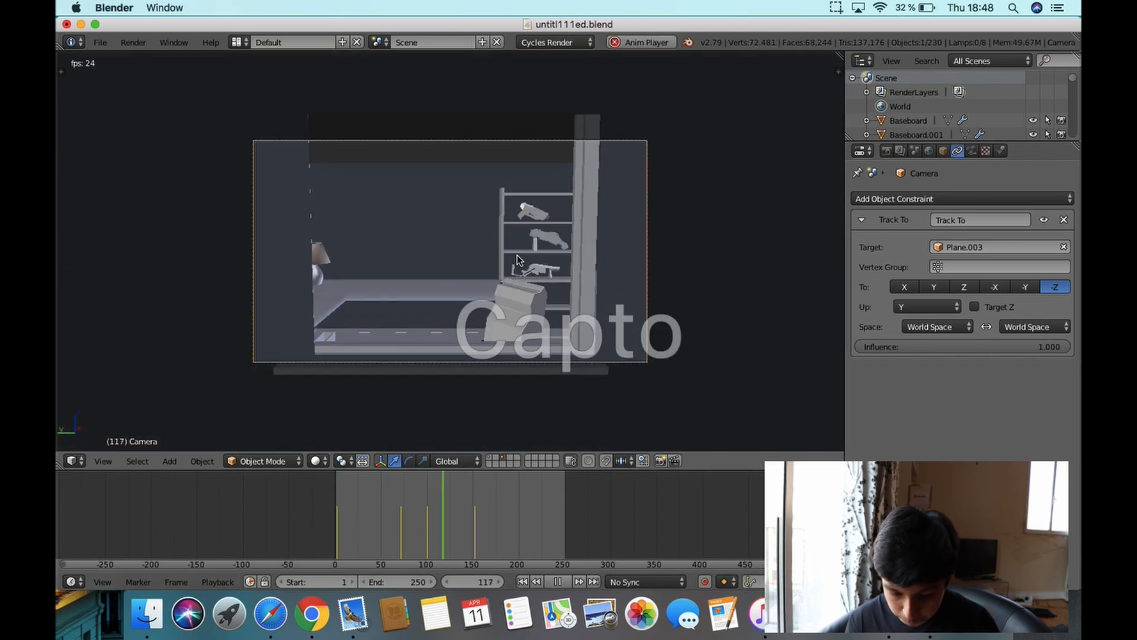
key(alt+a)
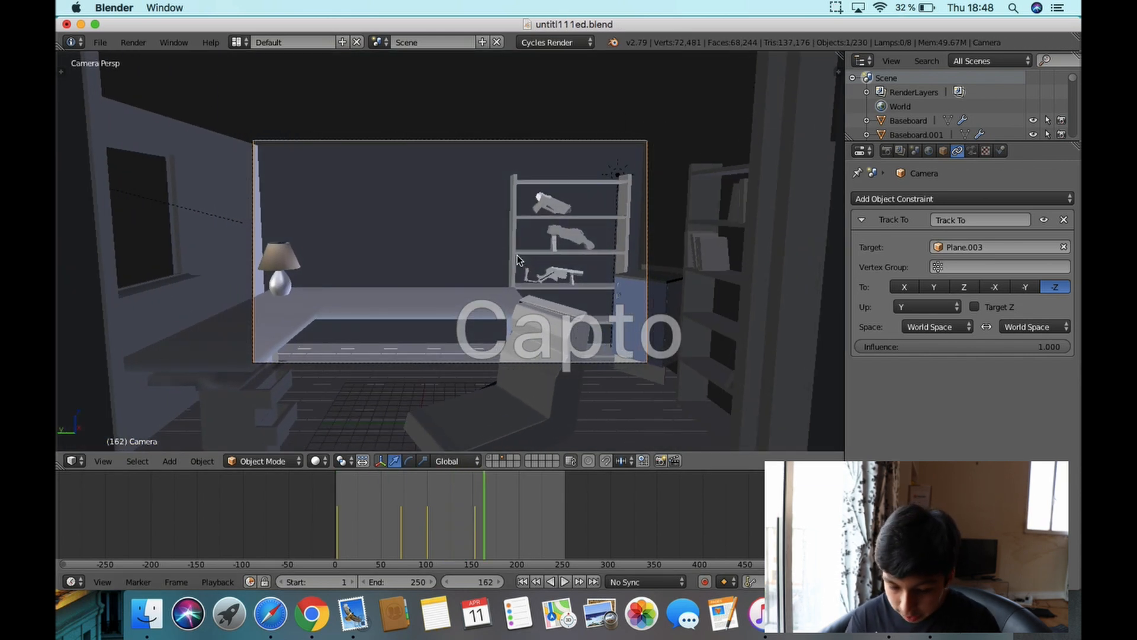
key(KP_0)
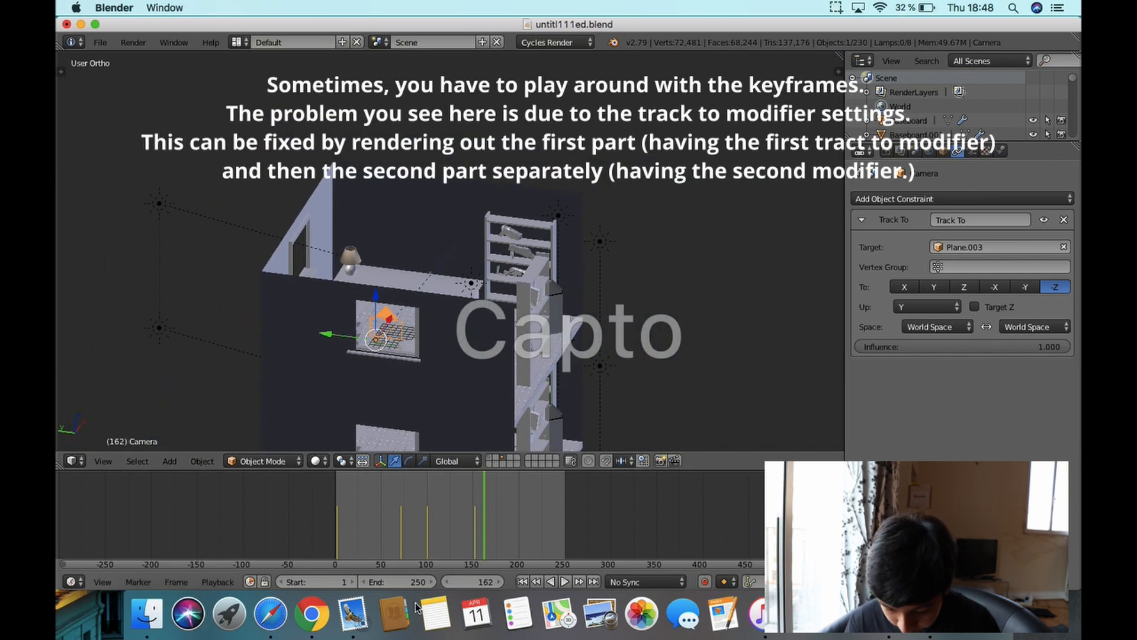